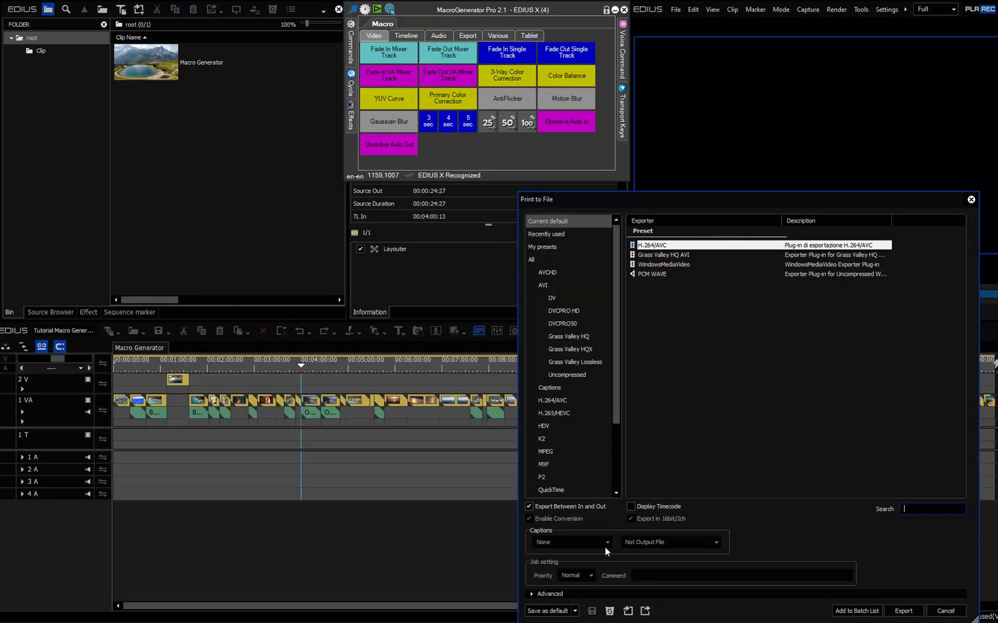
Examine the default exporter slots, then the recently used, personal and complete preset lists in the Print to File dialog.
{"action": "left_click", "coordinate": [575, 611]}
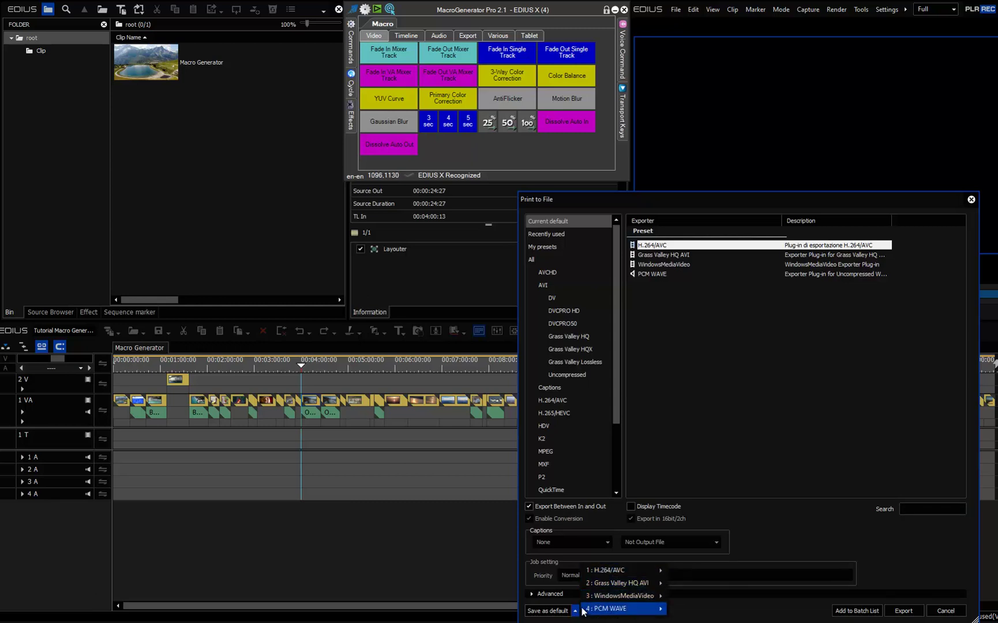
{"action": "mouse_move", "coordinate": [622, 571]}
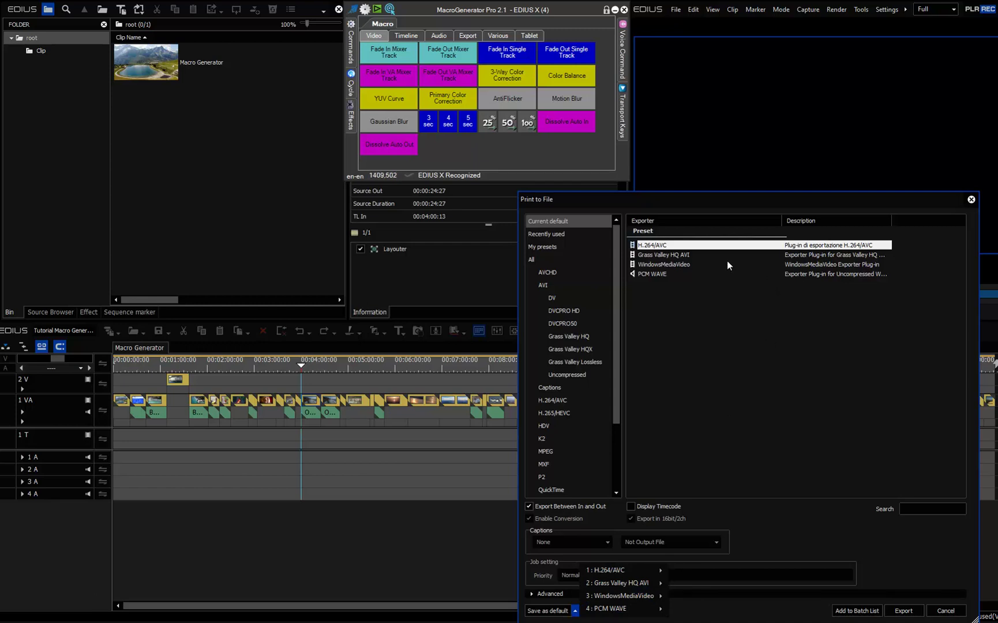
{"action": "left_click", "coordinate": [554, 235]}
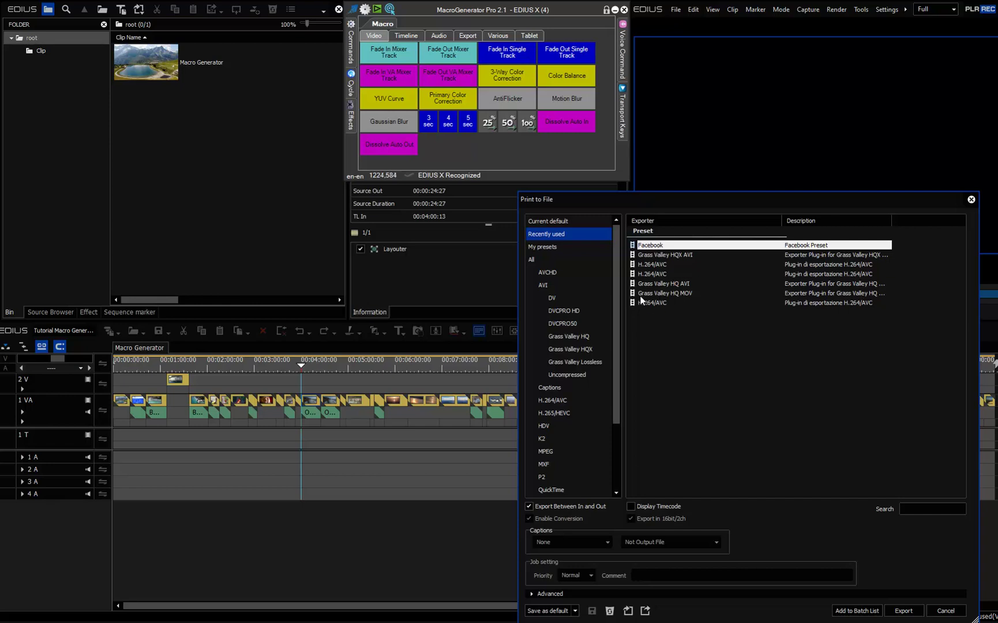
{"action": "left_click", "coordinate": [564, 248]}
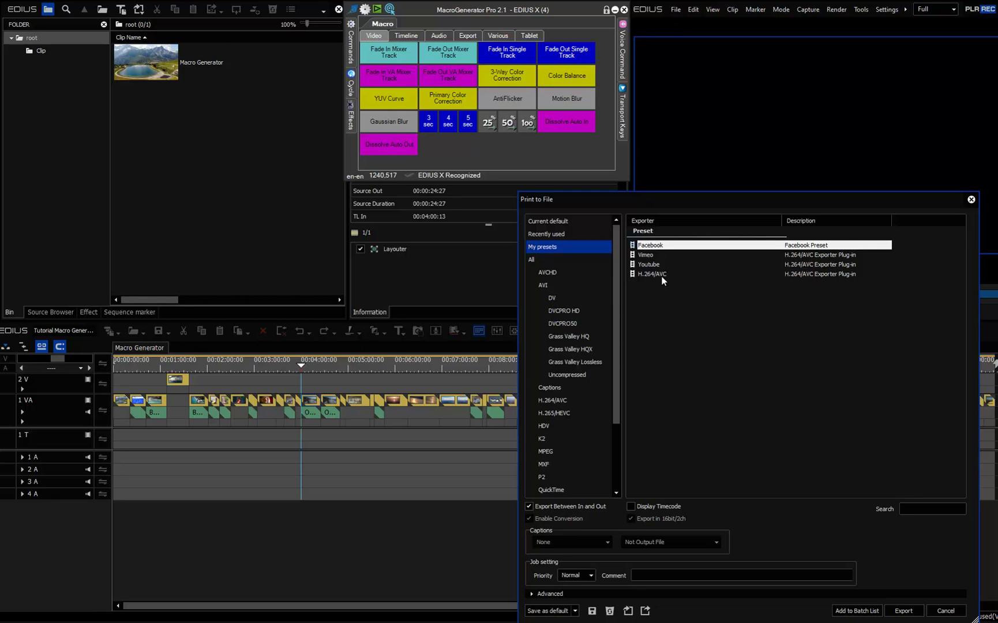
{"action": "left_click", "coordinate": [545, 262]}
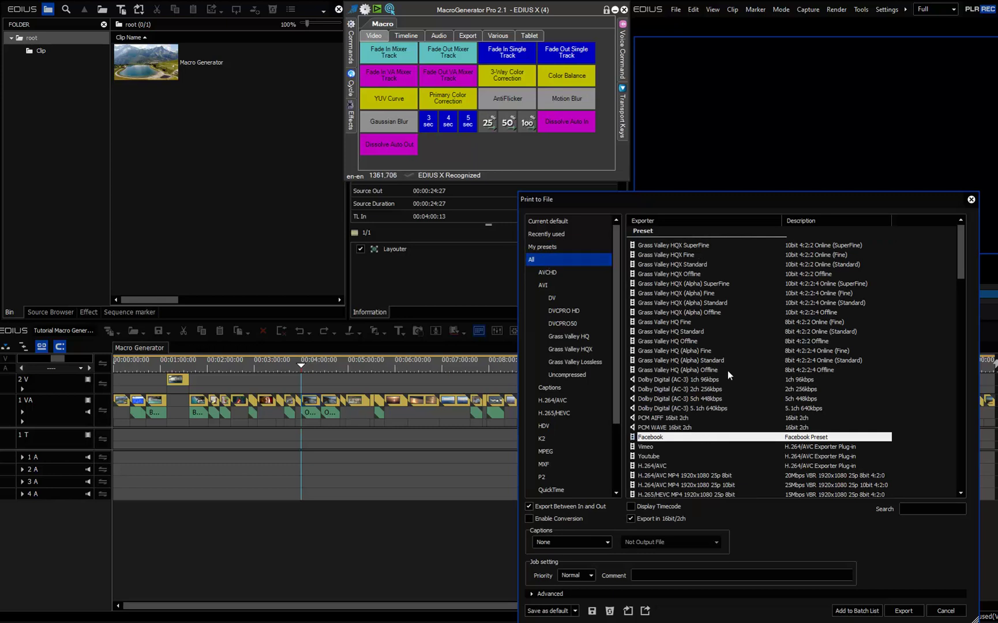
{"action": "scroll", "coordinate": [728, 372], "scroll_direction": "down", "scroll_amount": 2}
{"action": "scroll", "coordinate": [728, 372], "scroll_direction": "down", "scroll_amount": 15}
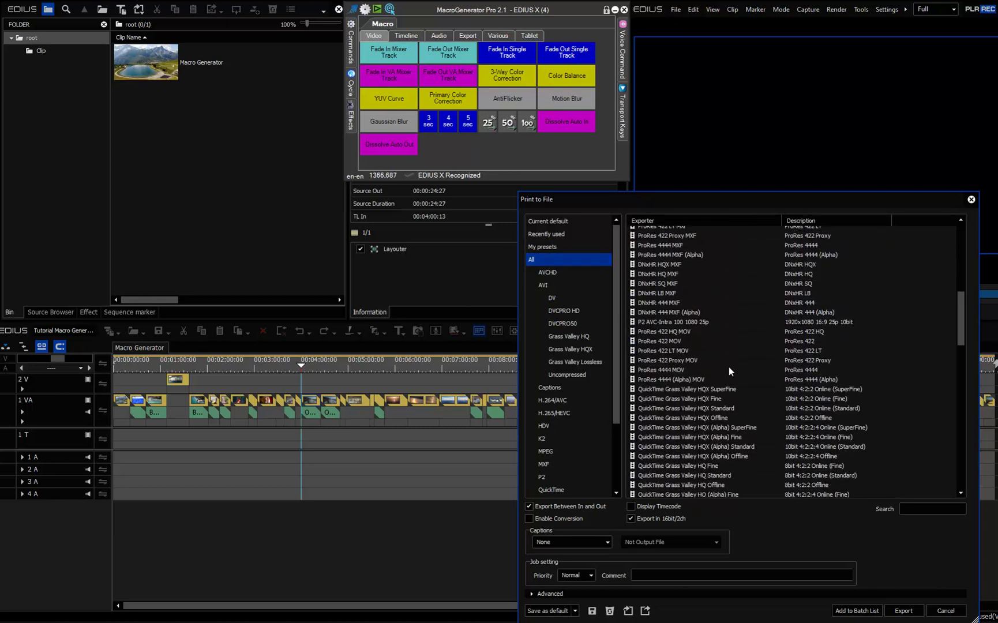
{"action": "scroll", "coordinate": [728, 366], "scroll_direction": "down", "scroll_amount": 15}
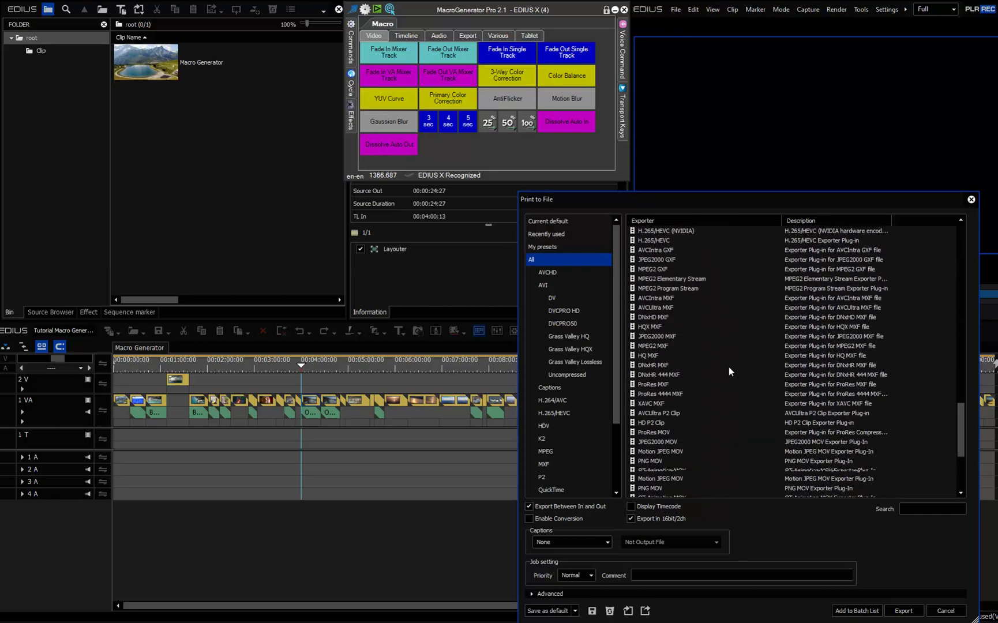
{"action": "scroll", "coordinate": [728, 370], "scroll_direction": "up", "scroll_amount": 8}
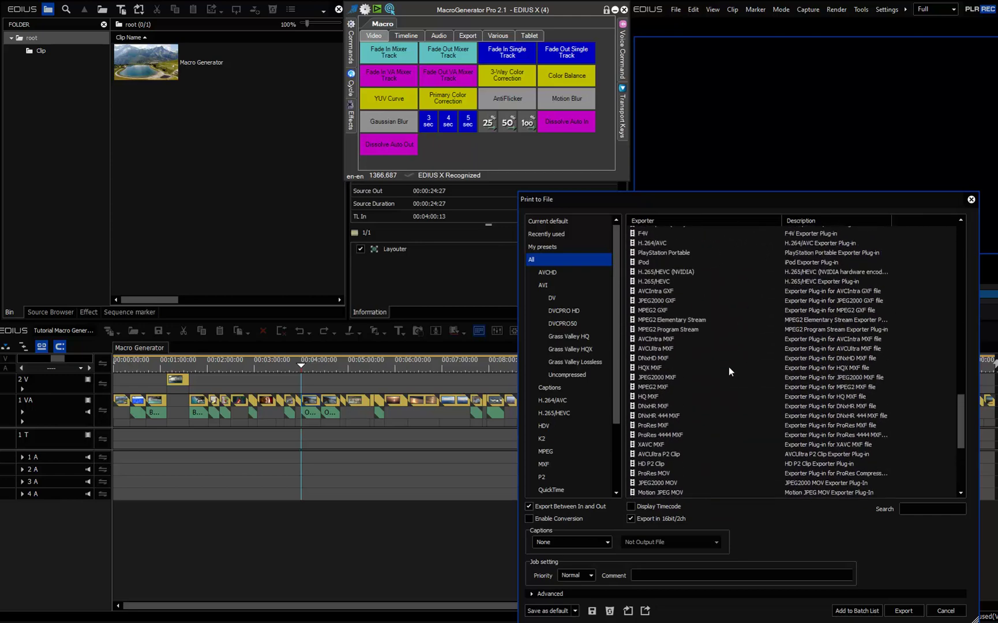
{"action": "scroll", "coordinate": [728, 366], "scroll_direction": "up", "scroll_amount": 10}
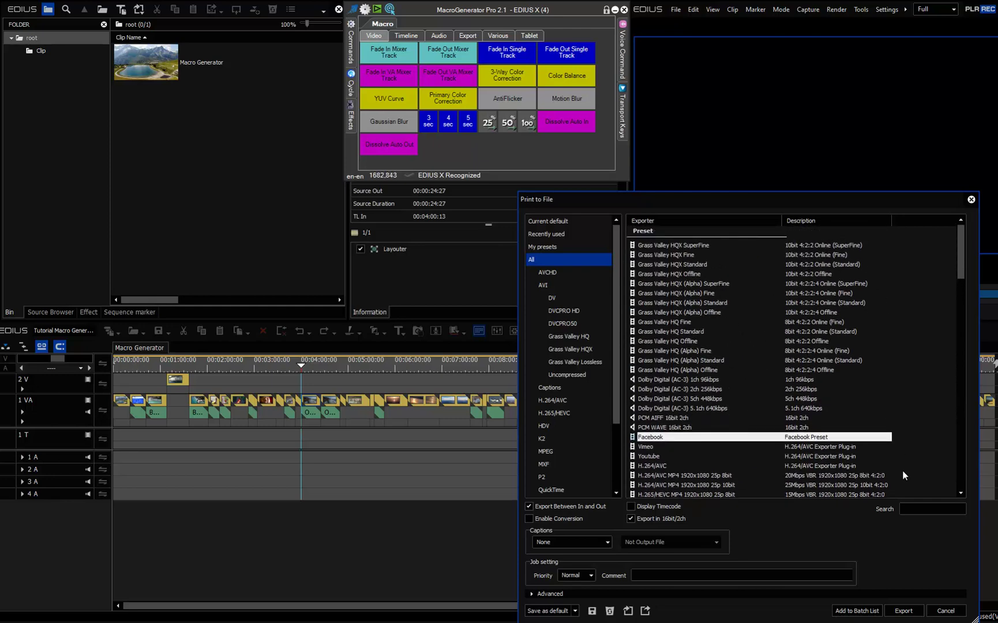
Search the exporters for h.264 and clear the search again.
{"action": "left_click", "coordinate": [915, 510]}
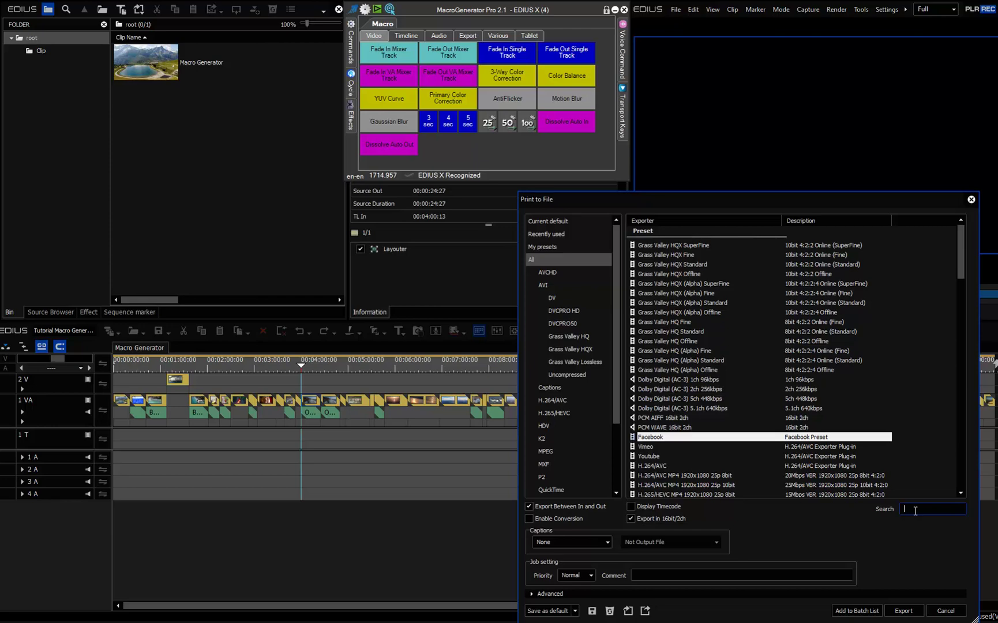
{"action": "type", "text": "h"}
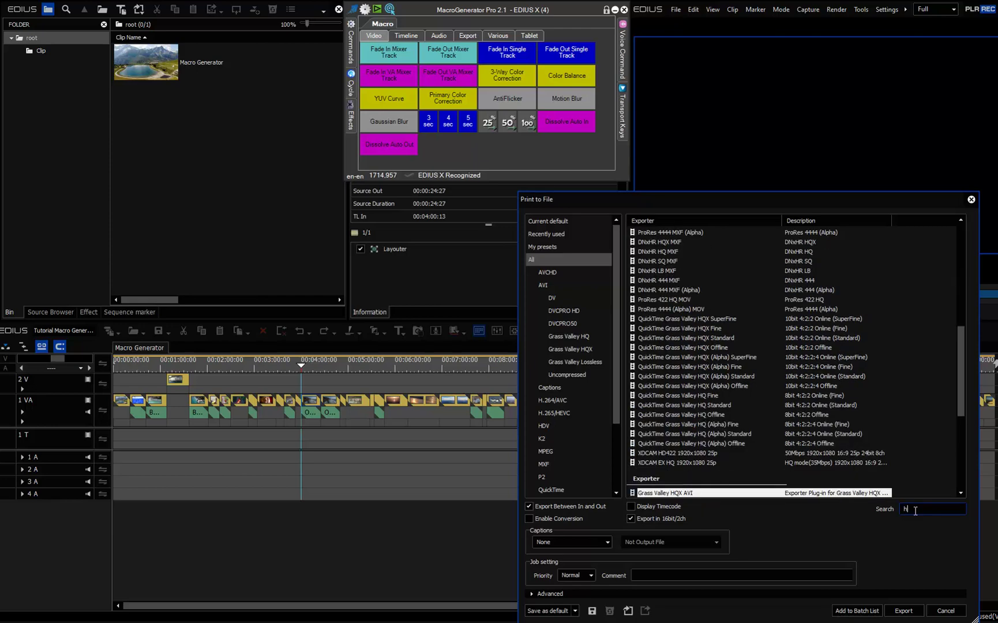
{"action": "type", "text": ".2"}
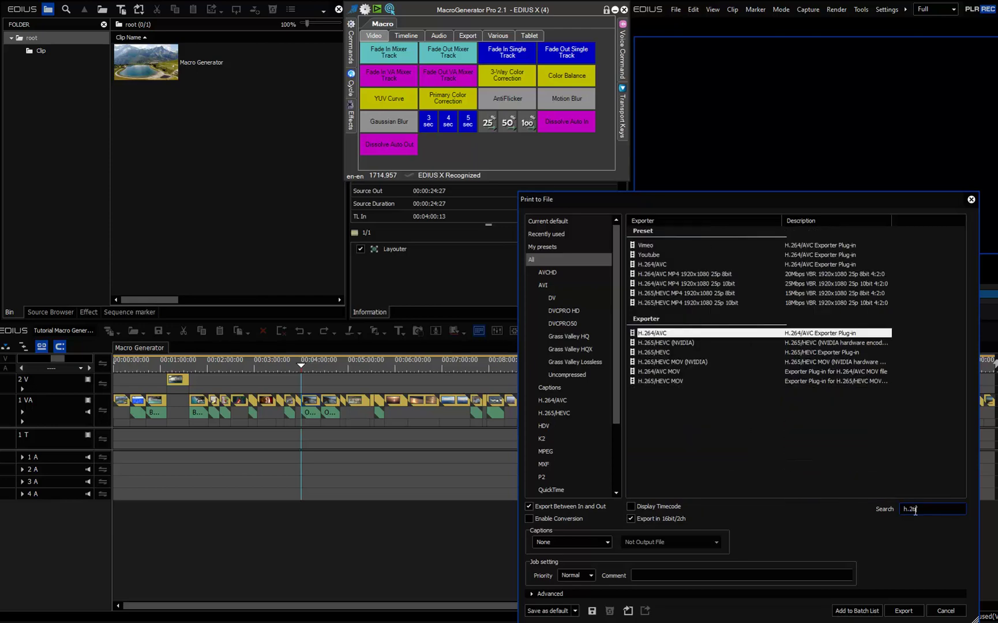
{"action": "type", "text": "64"}
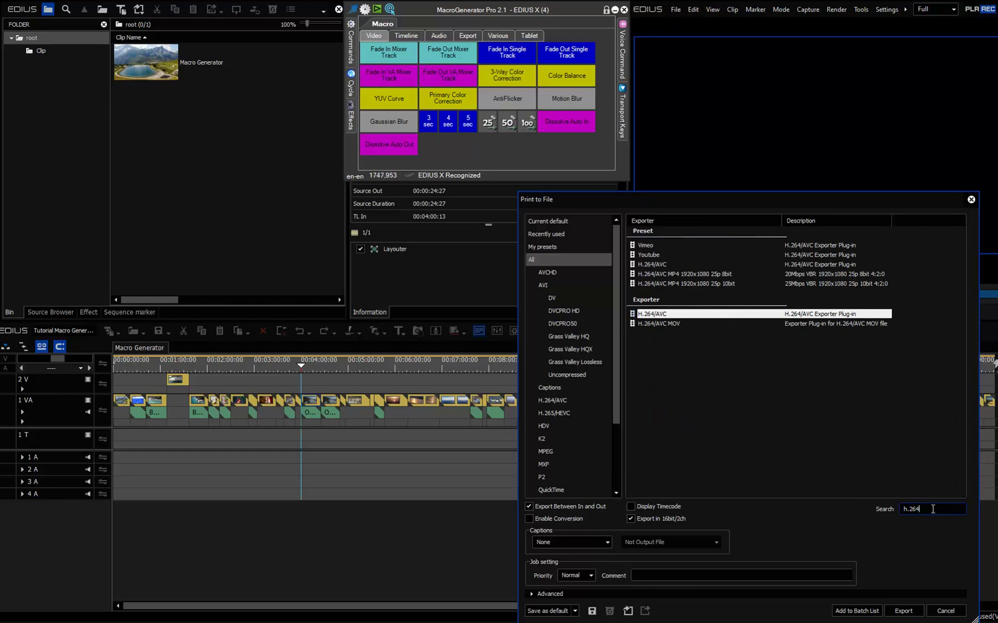
{"action": "key", "text": "BackSpace"}
{"action": "key", "text": "BackSpace"}
{"action": "key", "text": "BackSpace"}
{"action": "key", "text": "BackSpace"}
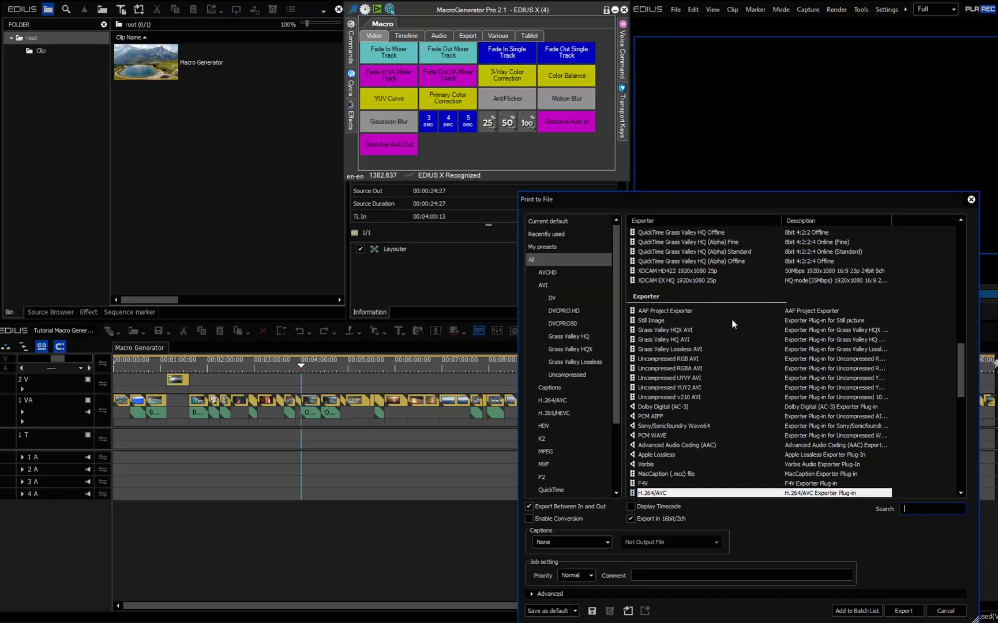
Select the H.264/AVC exporter and examine its advanced video and audio format options.
{"action": "left_click", "coordinate": [663, 493]}
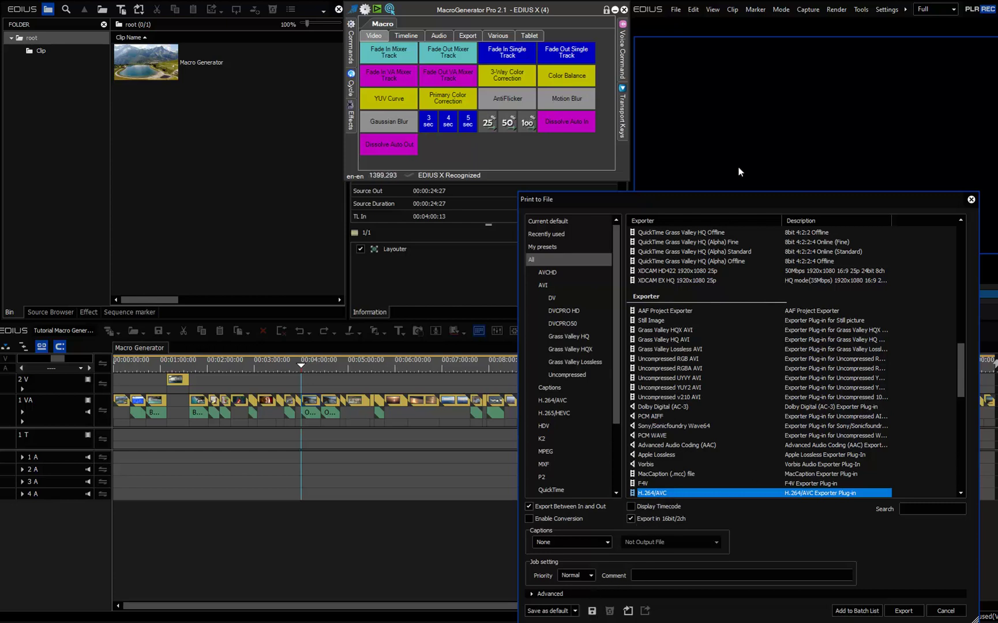
{"action": "left_click", "coordinate": [530, 594]}
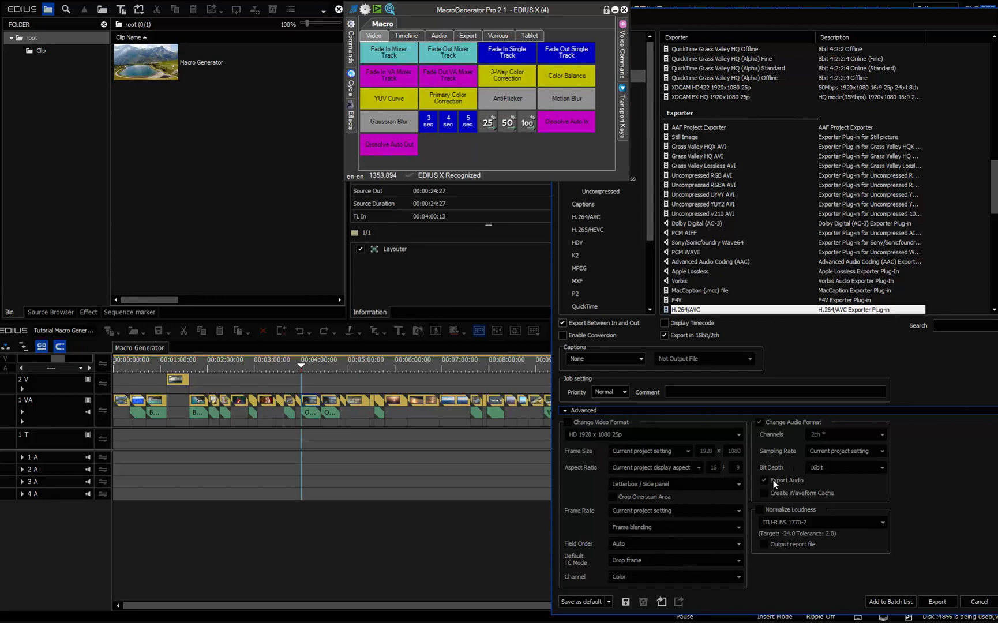
{"action": "left_click", "coordinate": [567, 410]}
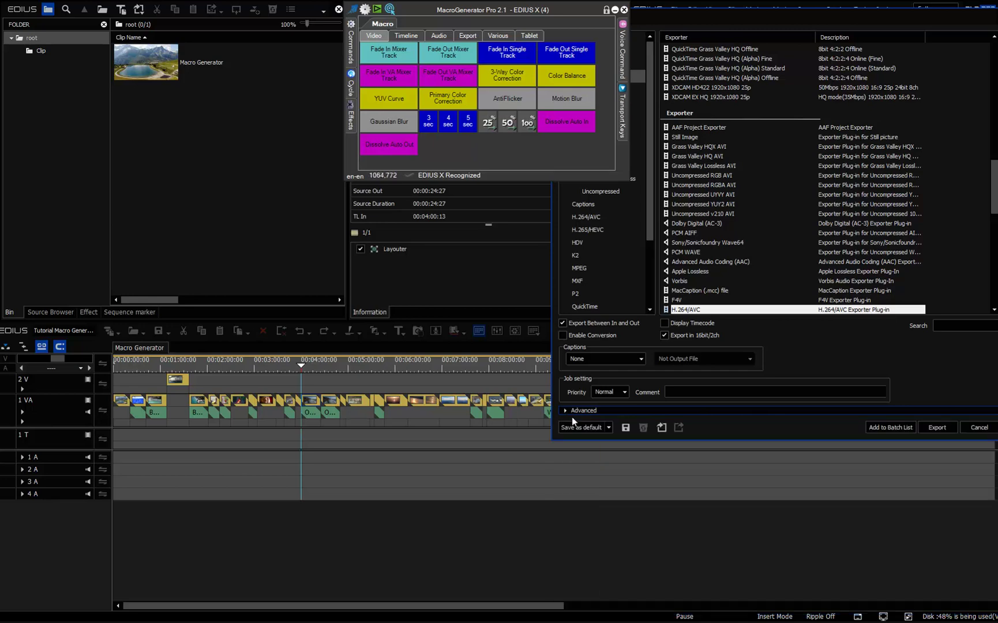
Examine the basic and extended settings for a new H.264/AVC preset and close them without saving.
{"action": "left_click", "coordinate": [625, 428]}
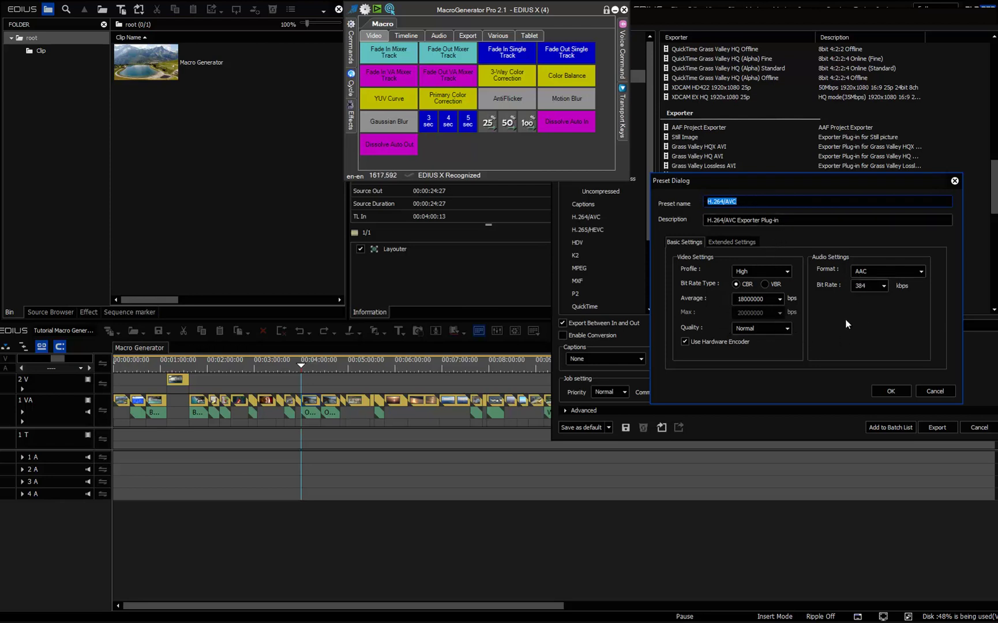
{"action": "left_click", "coordinate": [742, 244]}
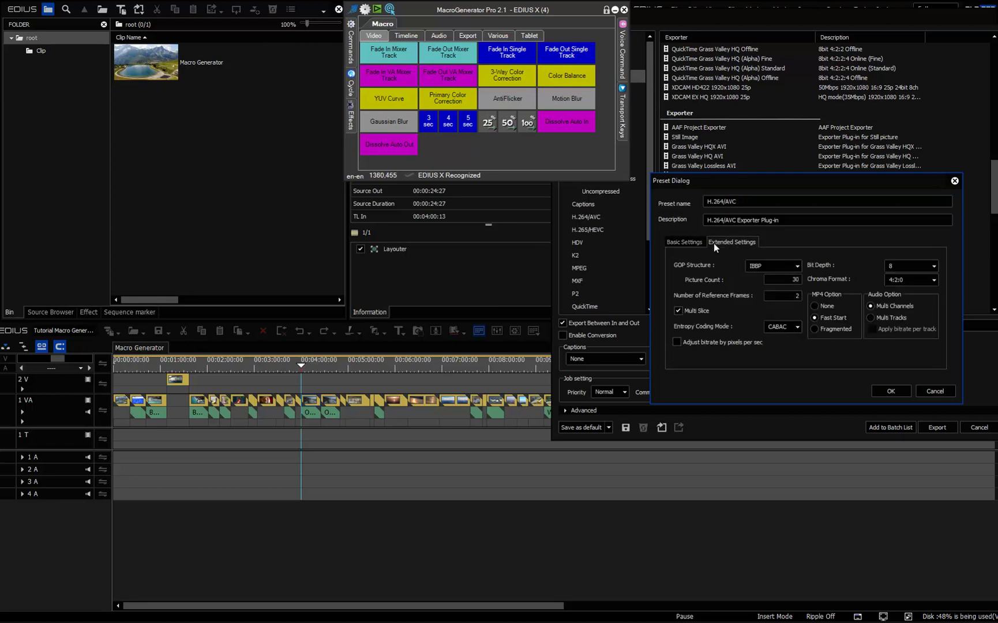
{"action": "left_click", "coordinate": [687, 242]}
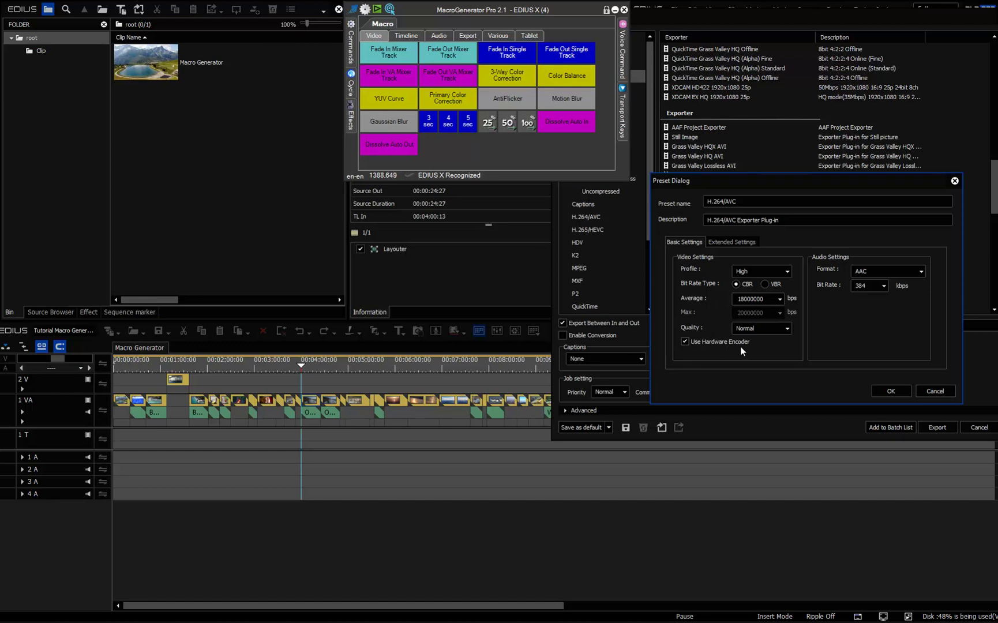
{"action": "left_click", "coordinate": [738, 242]}
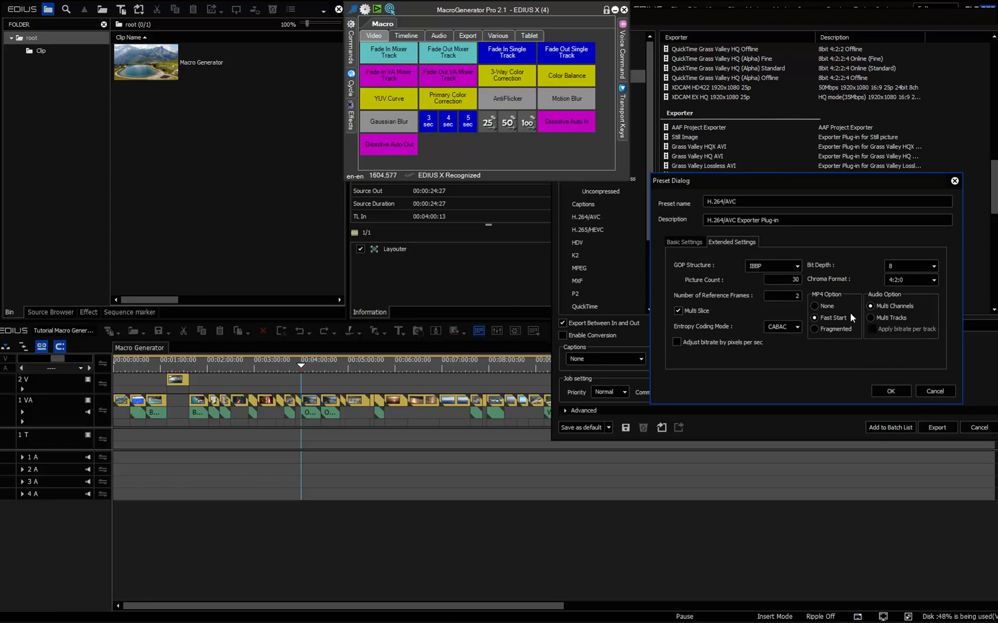
{"action": "left_click", "coordinate": [685, 243]}
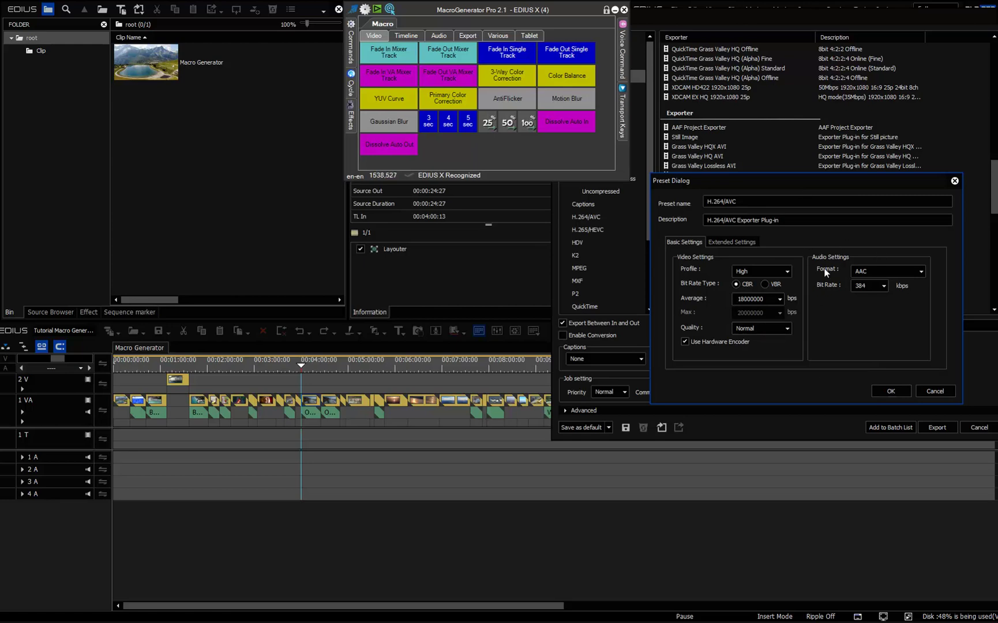
{"action": "left_click", "coordinate": [935, 391]}
Export the timeline with the Facebook preset to the Export folder as Test Facebook.mp4.
{"action": "left_click_drag", "start_coordinate": [762, 19], "coordinate": [741, 210]}
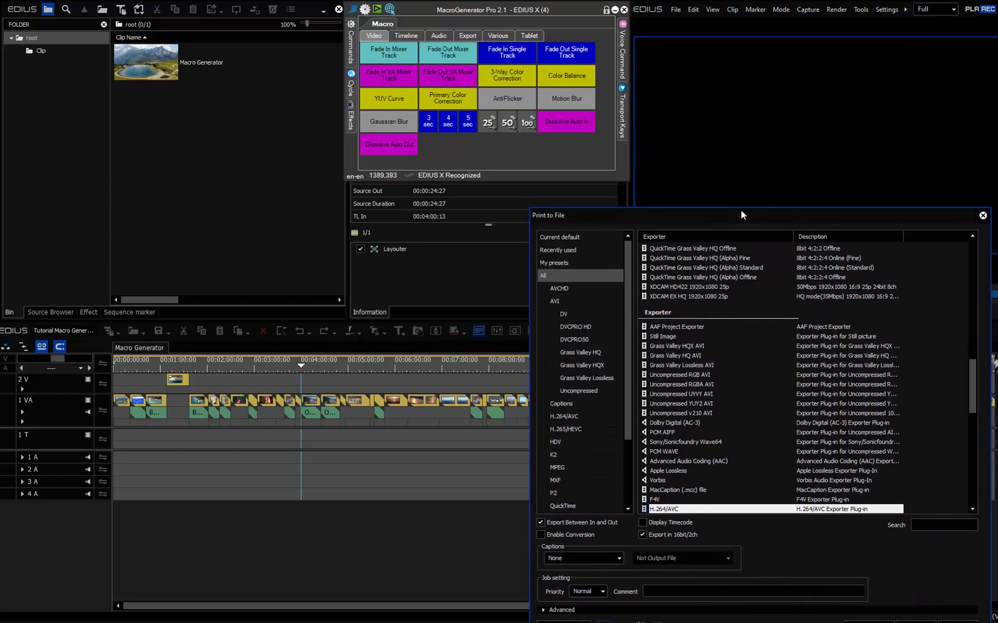
{"action": "left_click", "coordinate": [568, 264]}
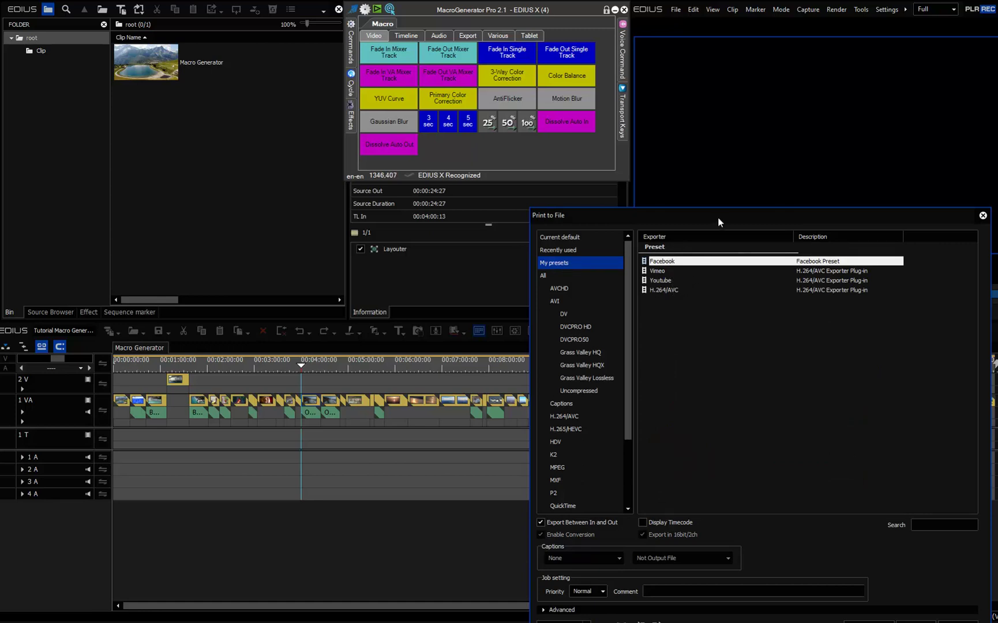
{"action": "left_click_drag", "start_coordinate": [717, 216], "coordinate": [740, 165]}
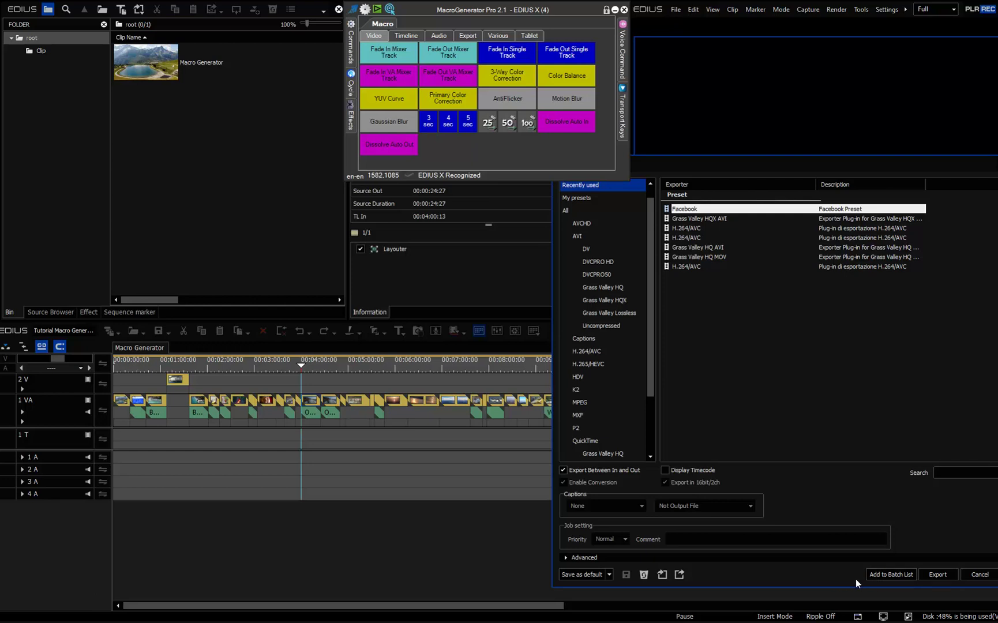
{"action": "left_click", "coordinate": [938, 575]}
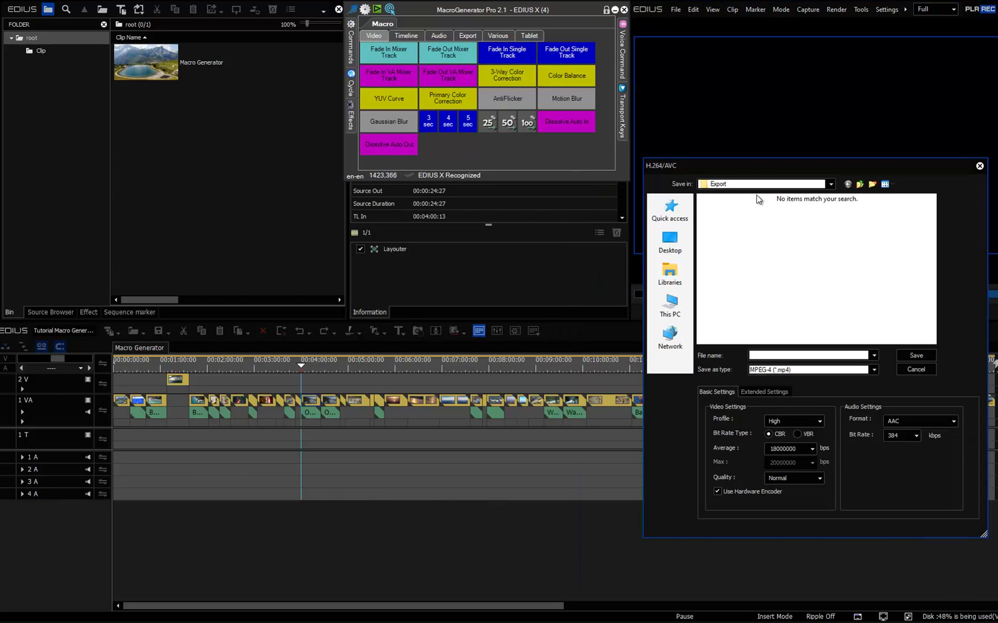
{"action": "left_click", "coordinate": [767, 355]}
{"action": "type", "text": "Test faceb"}
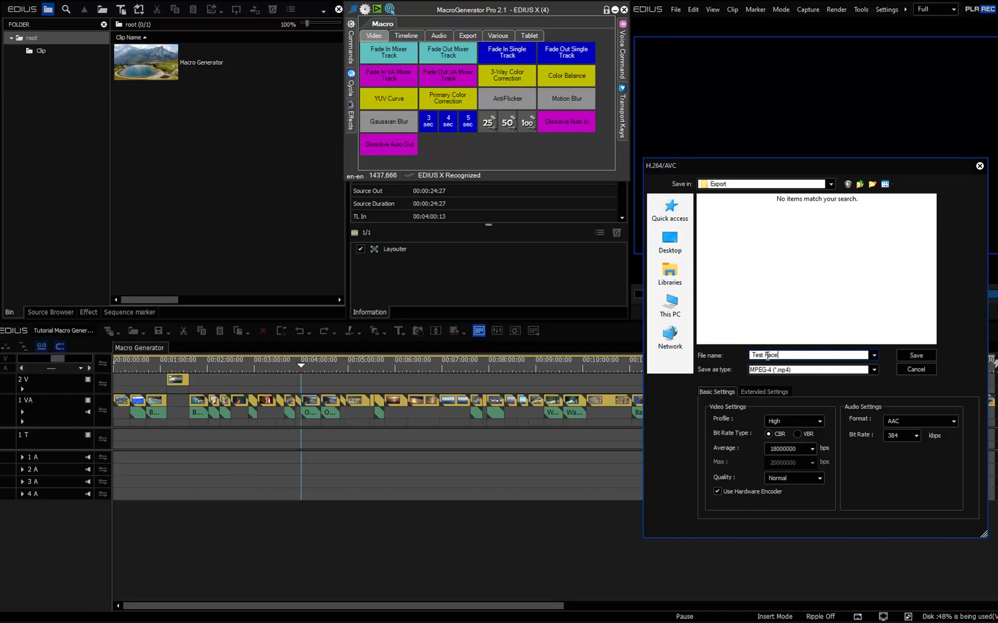
{"action": "type", "text": "ook"}
{"action": "left_click", "coordinate": [920, 357]}
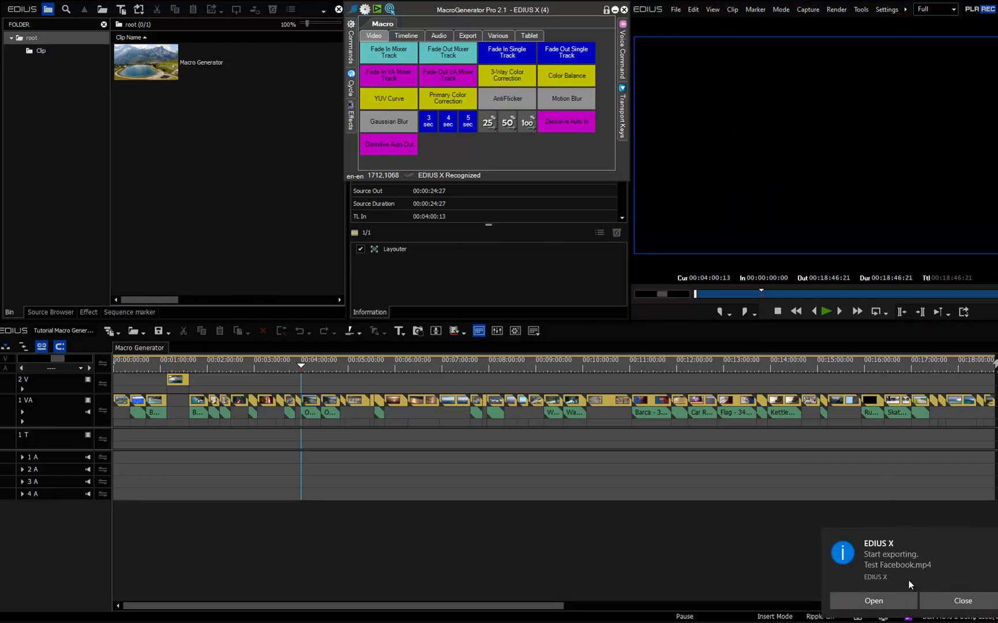
Open the job monitor for the running export, reposition its window and hide the Info entries in the job history.
{"action": "left_click", "coordinate": [883, 602]}
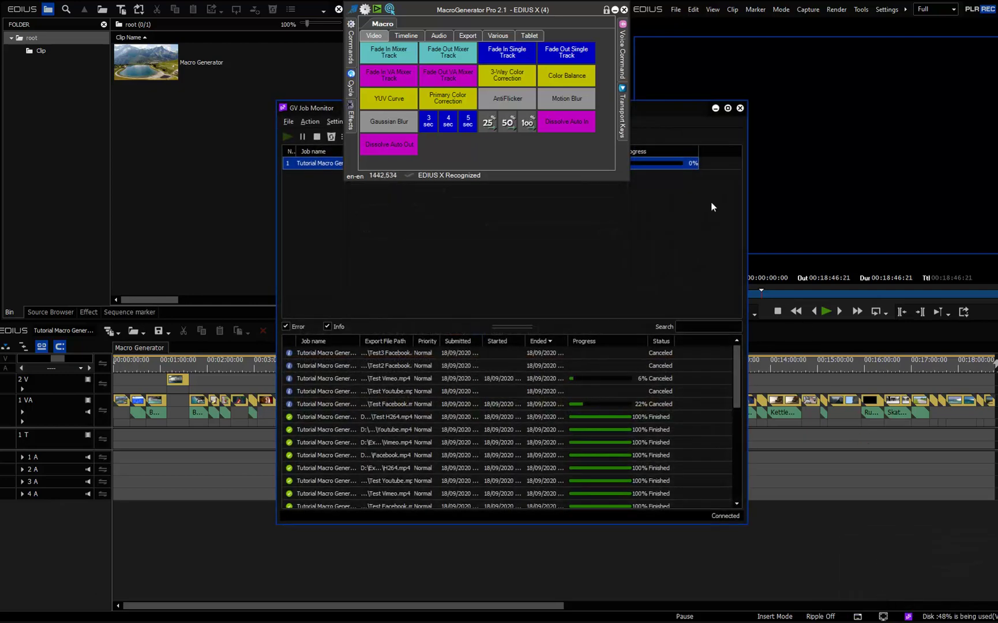
{"action": "left_click_drag", "start_coordinate": [672, 112], "coordinate": [914, 178]}
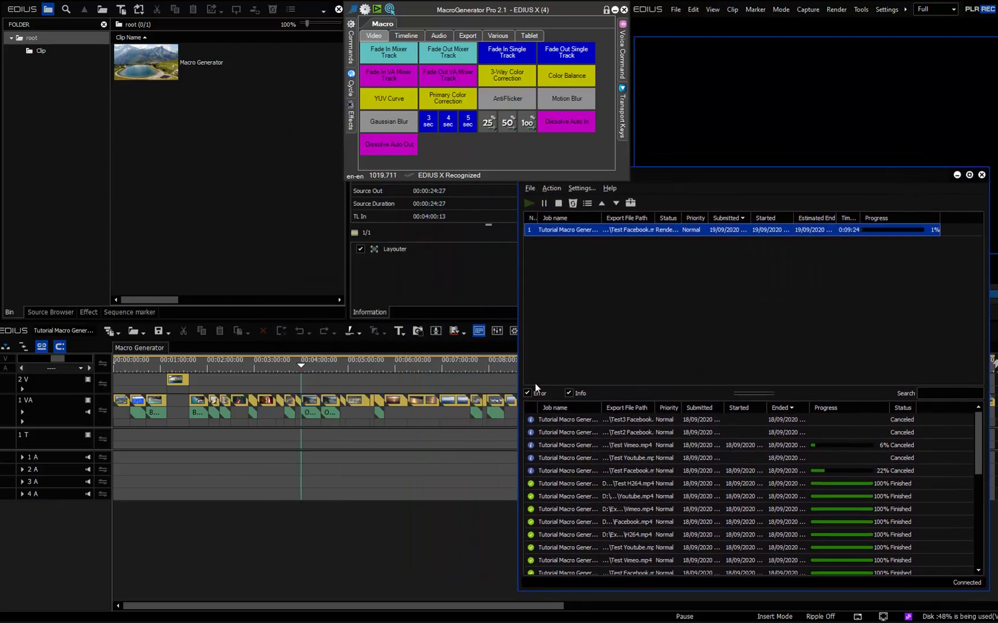
{"action": "left_click", "coordinate": [567, 393]}
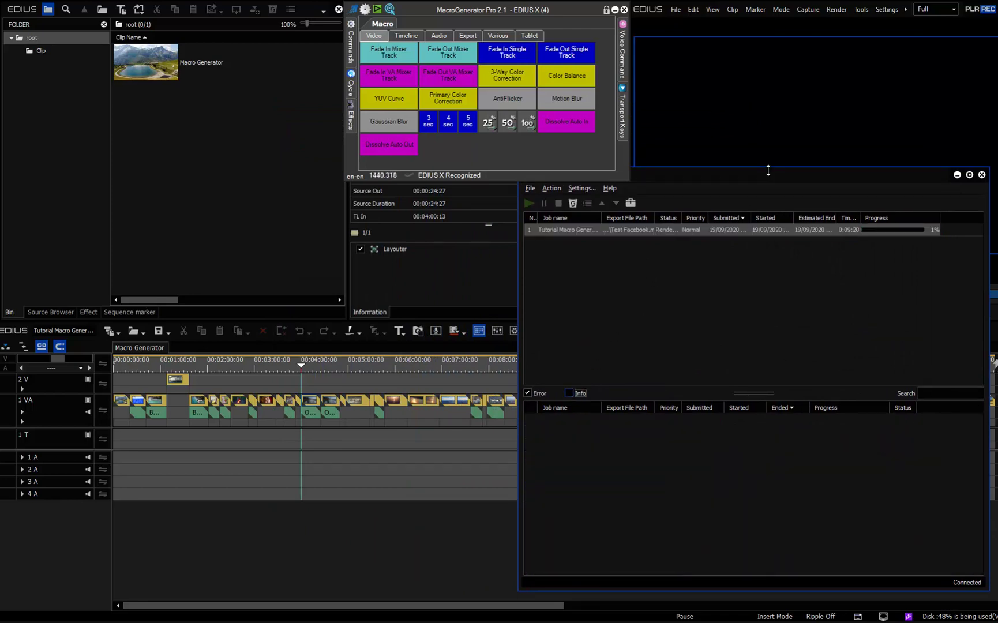
{"action": "left_click_drag", "start_coordinate": [766, 178], "coordinate": [771, 195]}
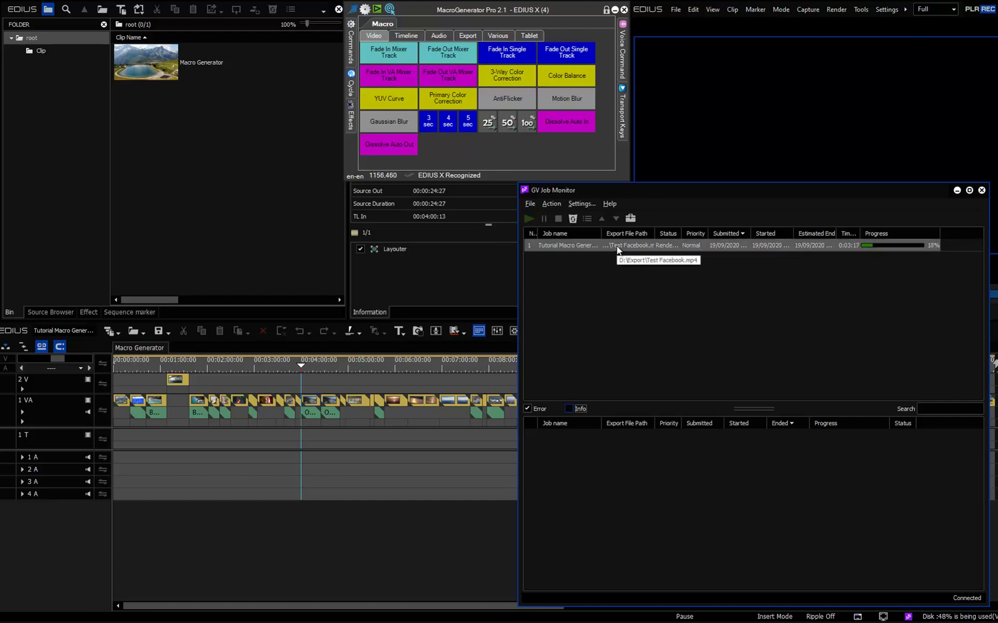
Place the timeline playhead at about 00:03:04 and narrow the timeline window to roughly half width beside the job monitor.
{"action": "left_click", "coordinate": [262, 362]}
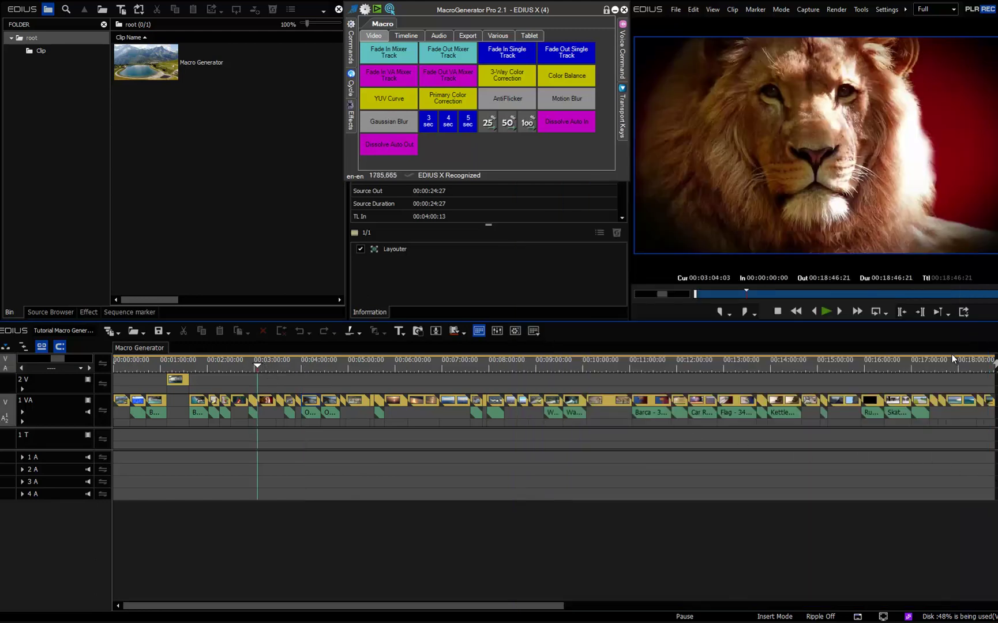
{"action": "left_click_drag", "start_coordinate": [943, 337], "coordinate": [921, 341]}
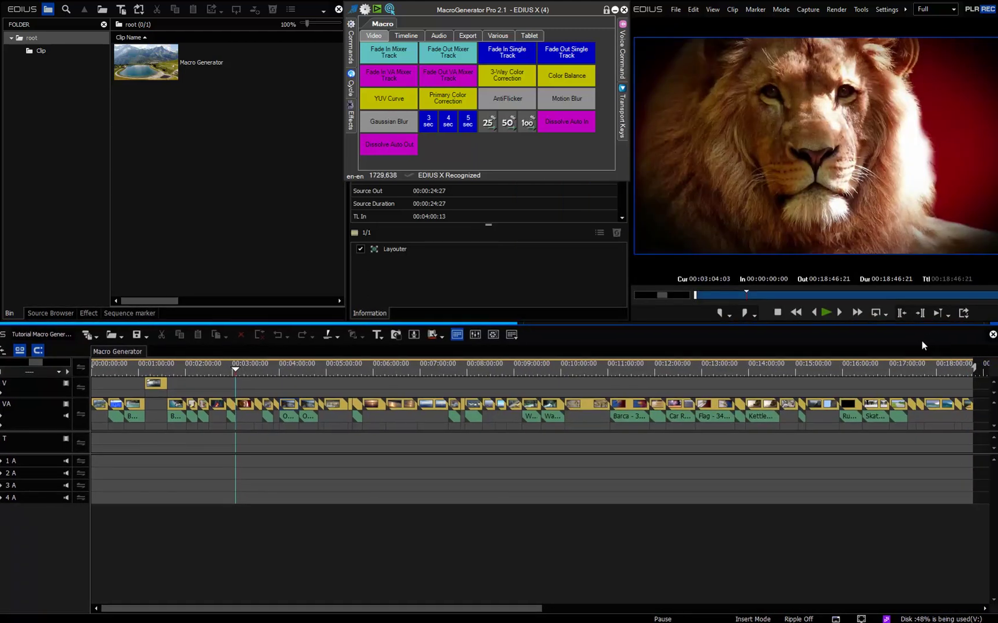
{"action": "left_click_drag", "start_coordinate": [995, 461], "coordinate": [554, 477]}
{"action": "left_click", "coordinate": [780, 372]}
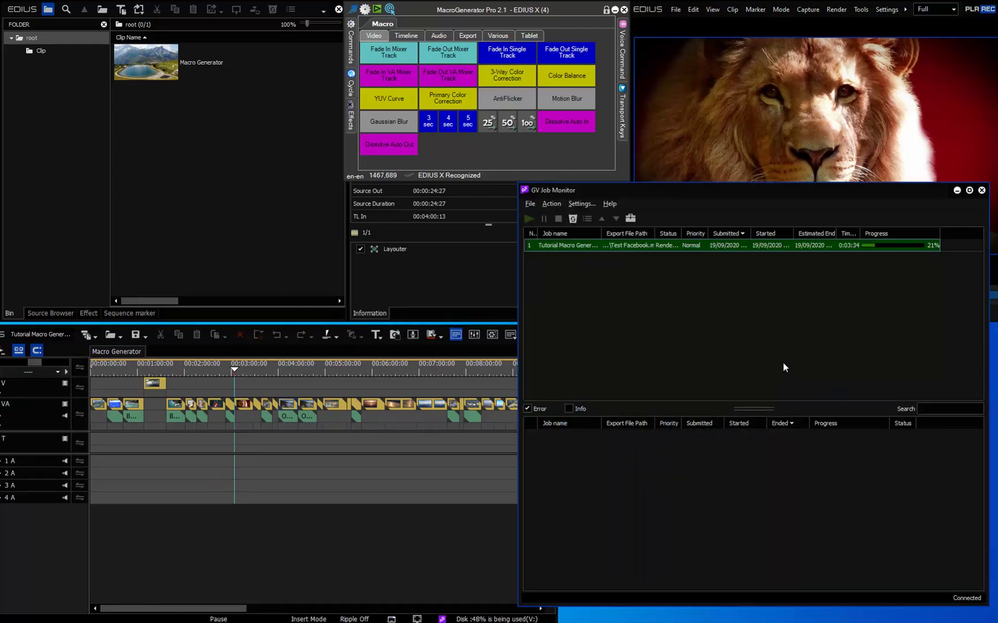
Move the job monitor window beside the timeline, play the timeline, and stop playback with the playhead at about 00:04:10.
{"action": "left_click_drag", "start_coordinate": [735, 193], "coordinate": [779, 331]}
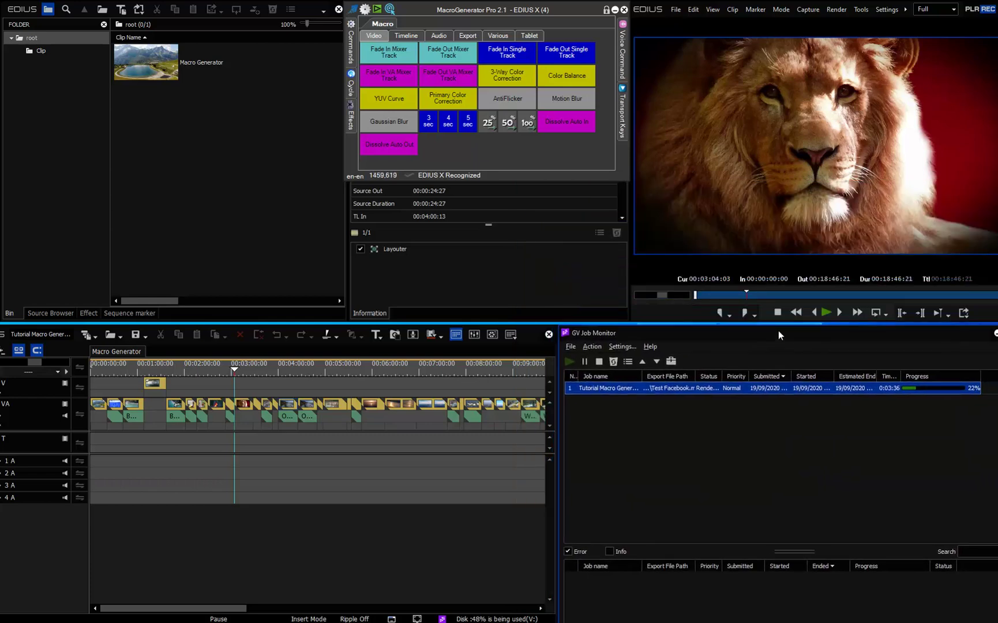
{"action": "left_click", "coordinate": [245, 368]}
{"action": "key", "text": "space"}
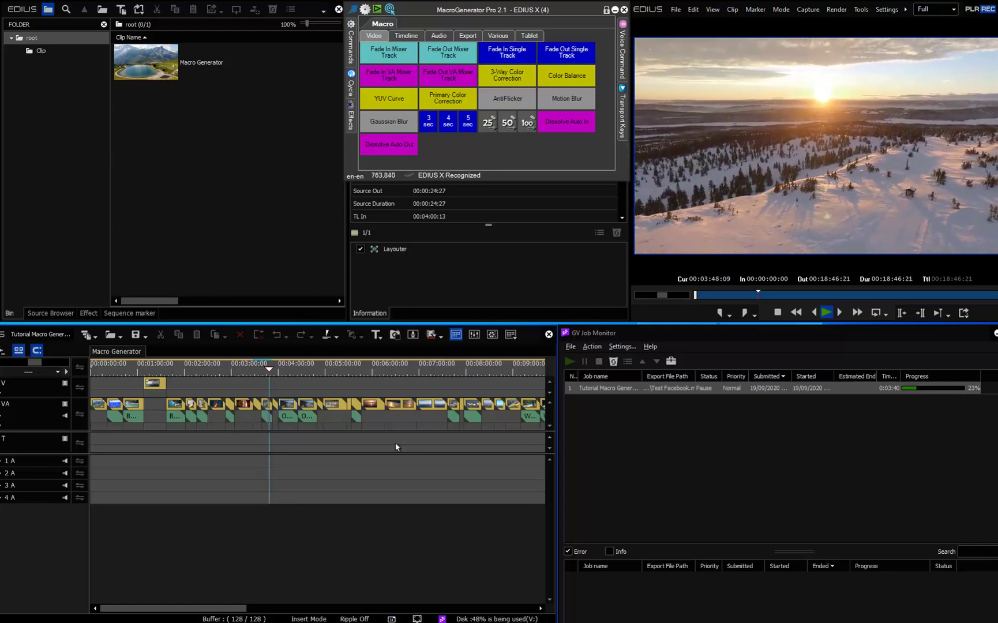
{"action": "left_click", "coordinate": [286, 370]}
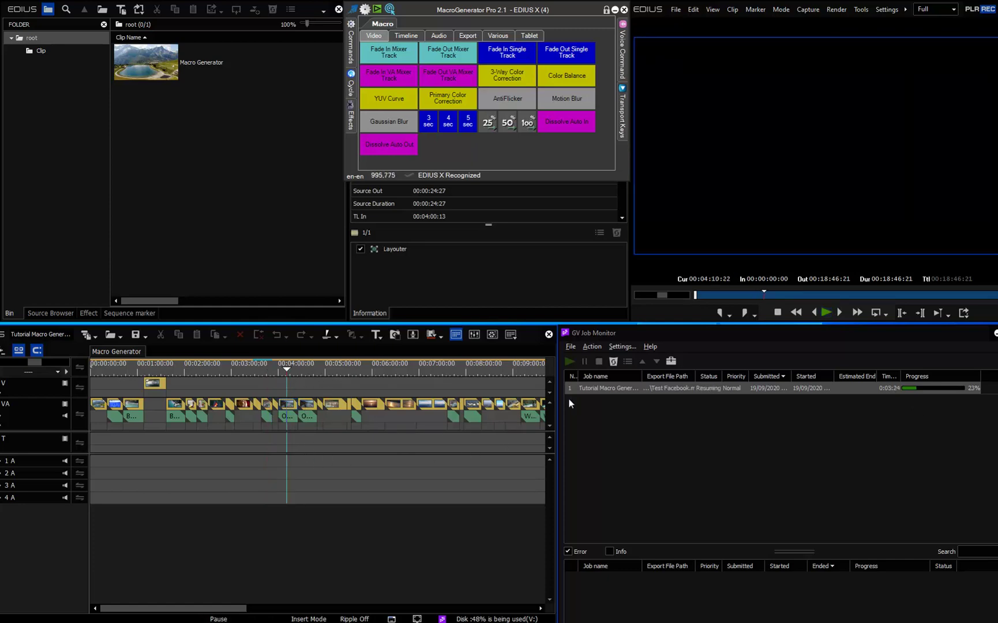
Cancel the Test Facebook.mp4 export job in the job monitor and dismiss its notification.
{"action": "left_click", "coordinate": [611, 387]}
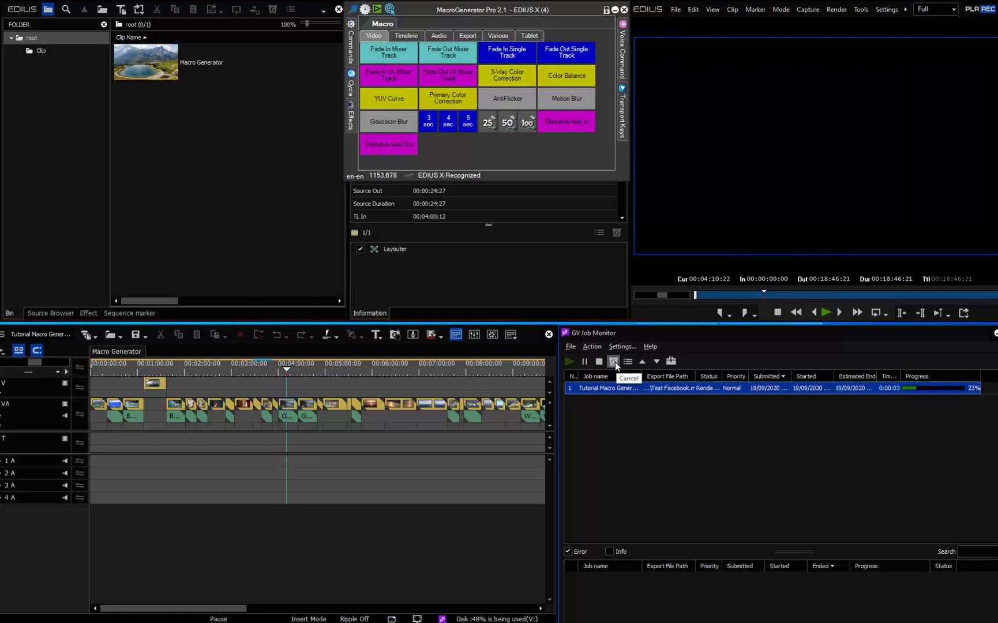
{"action": "left_click", "coordinate": [598, 361]}
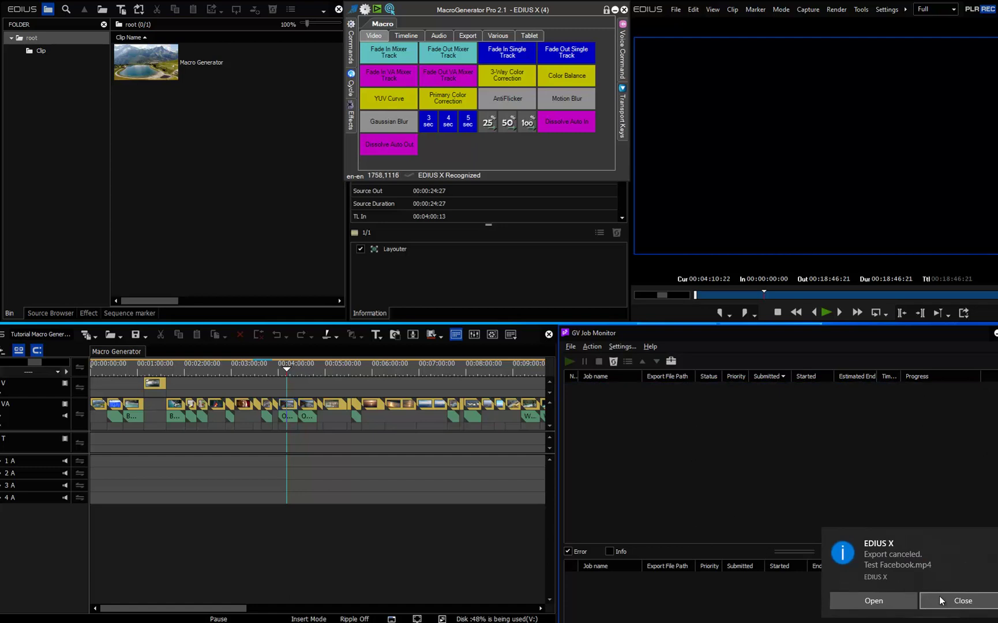
{"action": "left_click", "coordinate": [940, 601]}
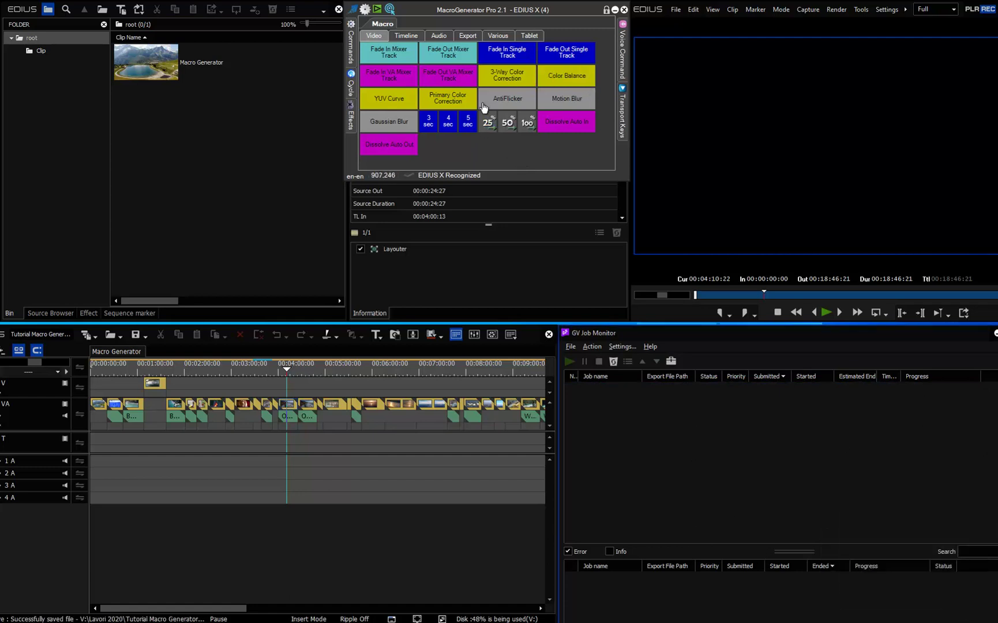
Start a new macro in the Export group with the wizard, using the EXPORT command type.
{"action": "left_click", "coordinate": [467, 37]}
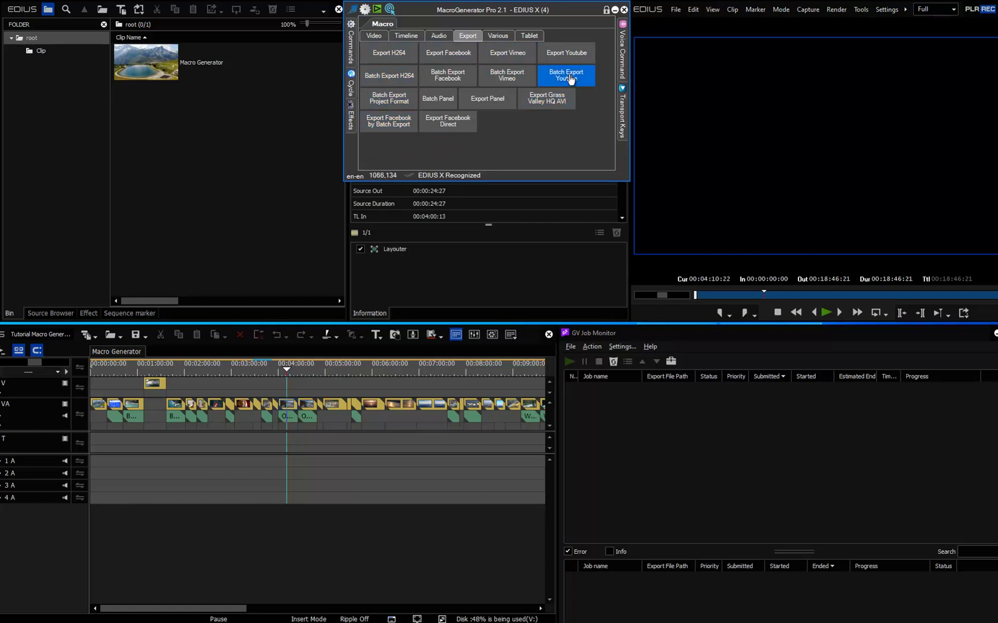
{"action": "right_click", "coordinate": [500, 139]}
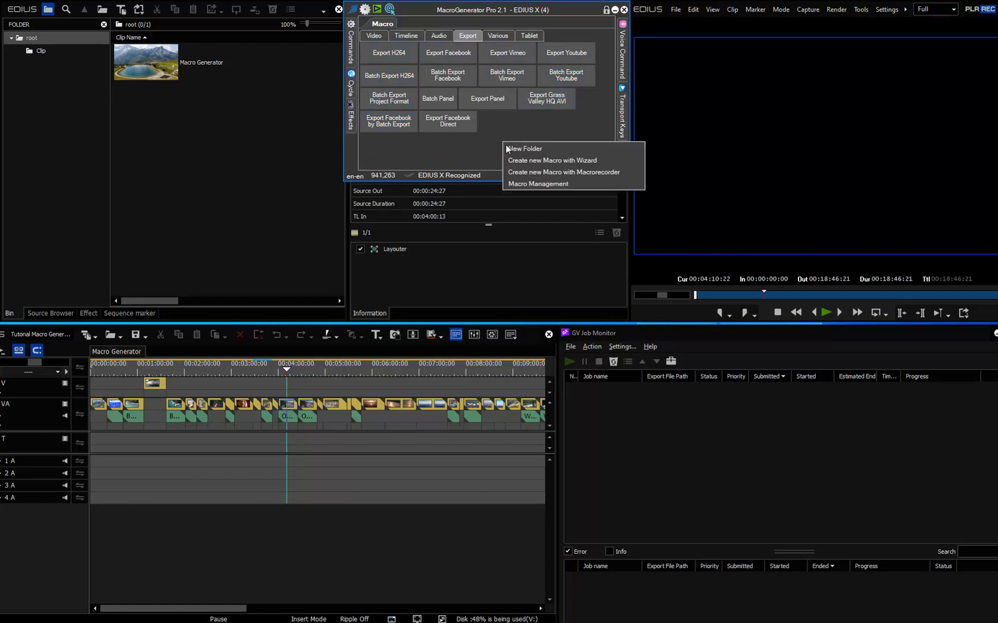
{"action": "left_click", "coordinate": [529, 159]}
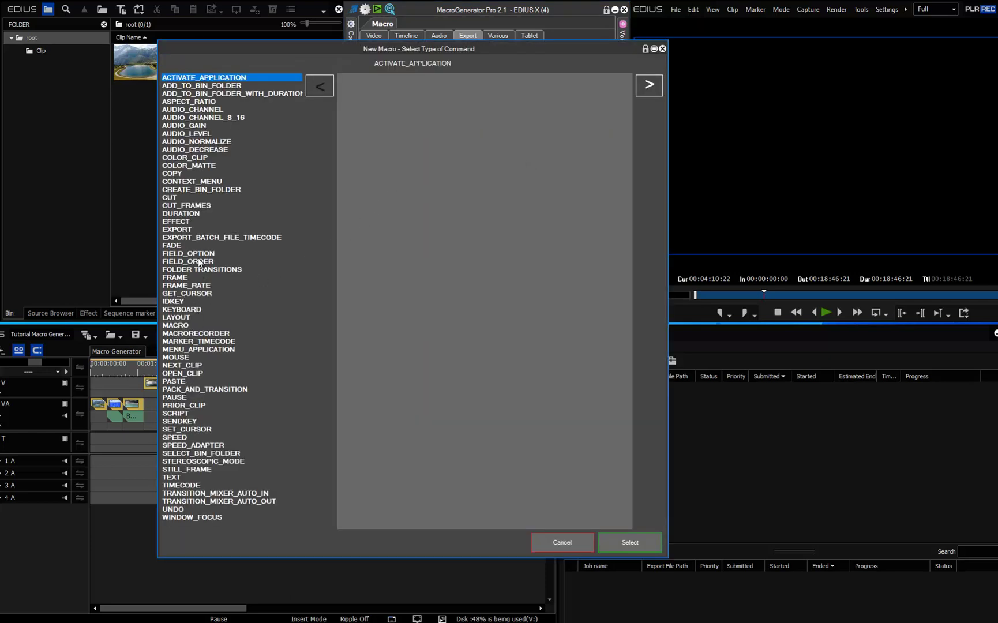
{"action": "left_click", "coordinate": [197, 229]}
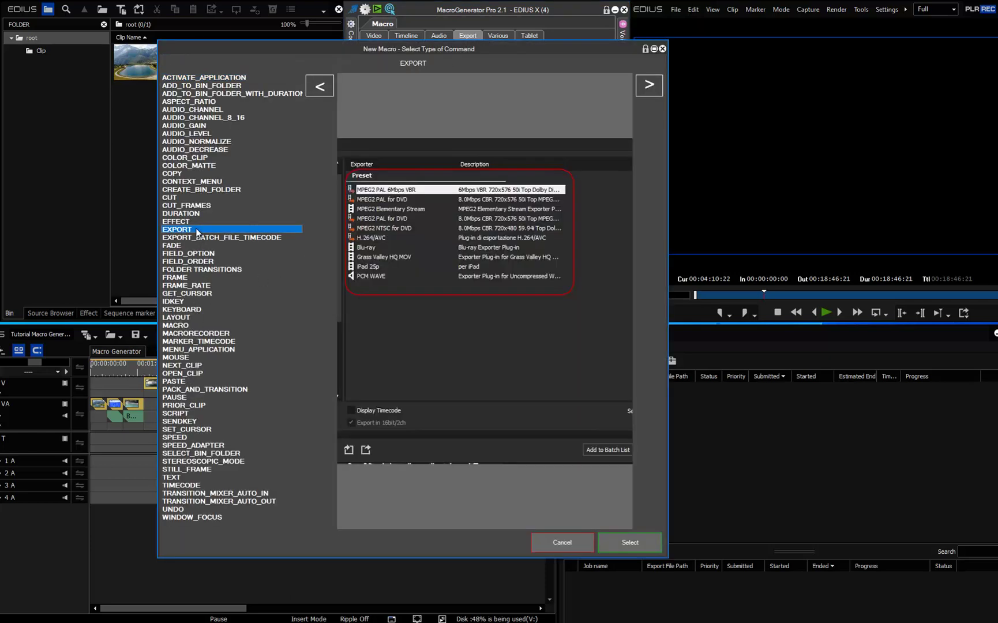
{"action": "left_click", "coordinate": [622, 538]}
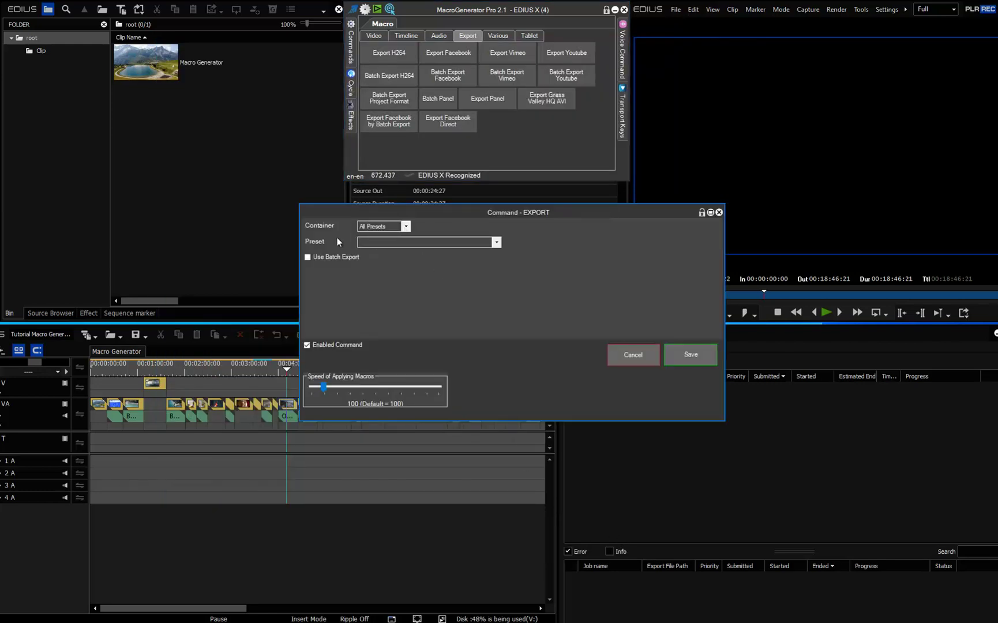
Examine the presets offered by the All Presets, My Presets and Default Presets containers of the export command.
{"action": "left_click", "coordinate": [406, 226]}
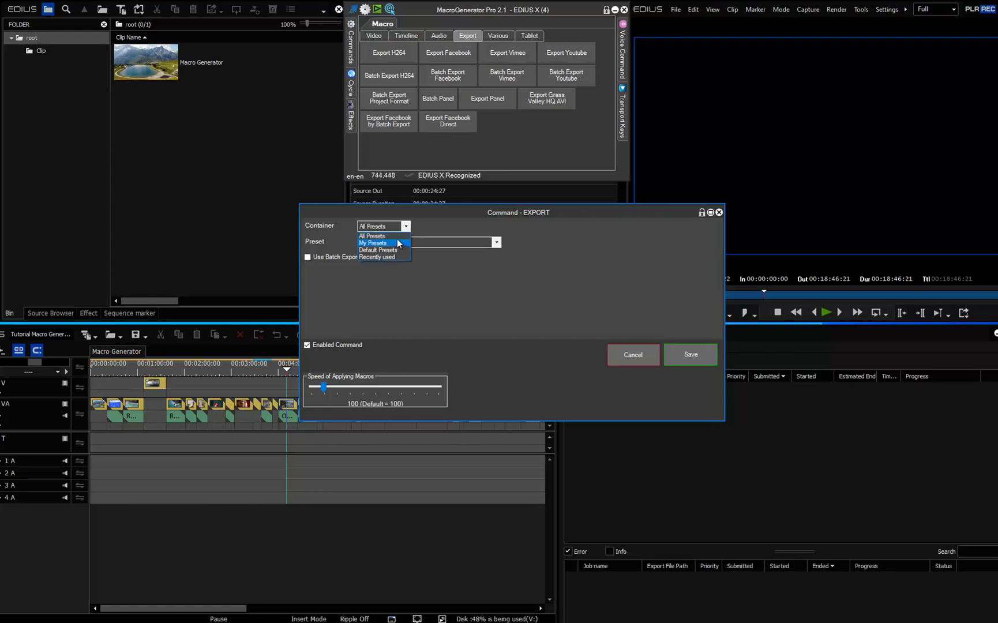
{"action": "left_click", "coordinate": [401, 237]}
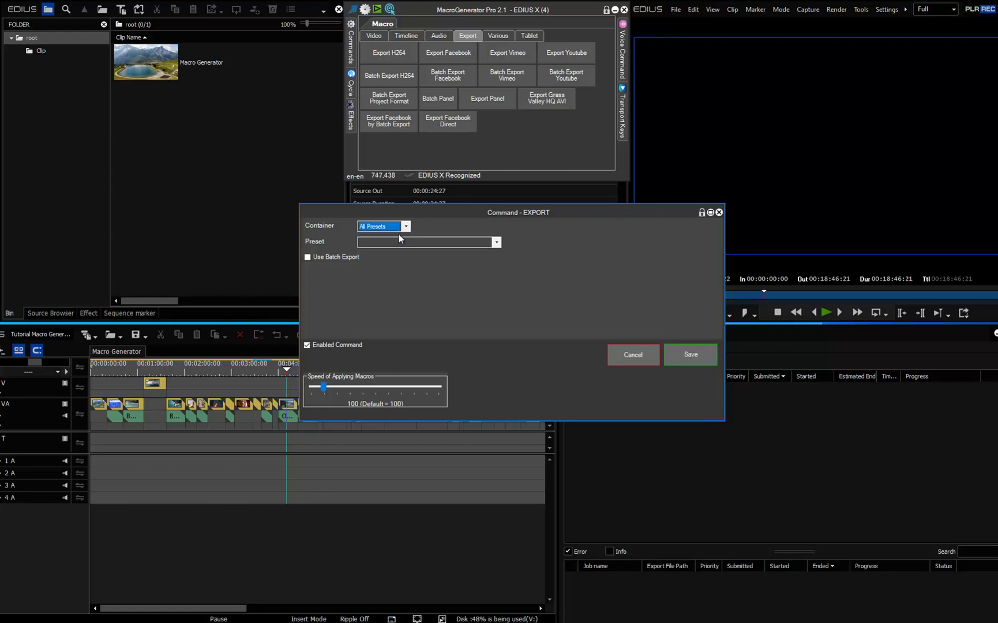
{"action": "left_click", "coordinate": [497, 242]}
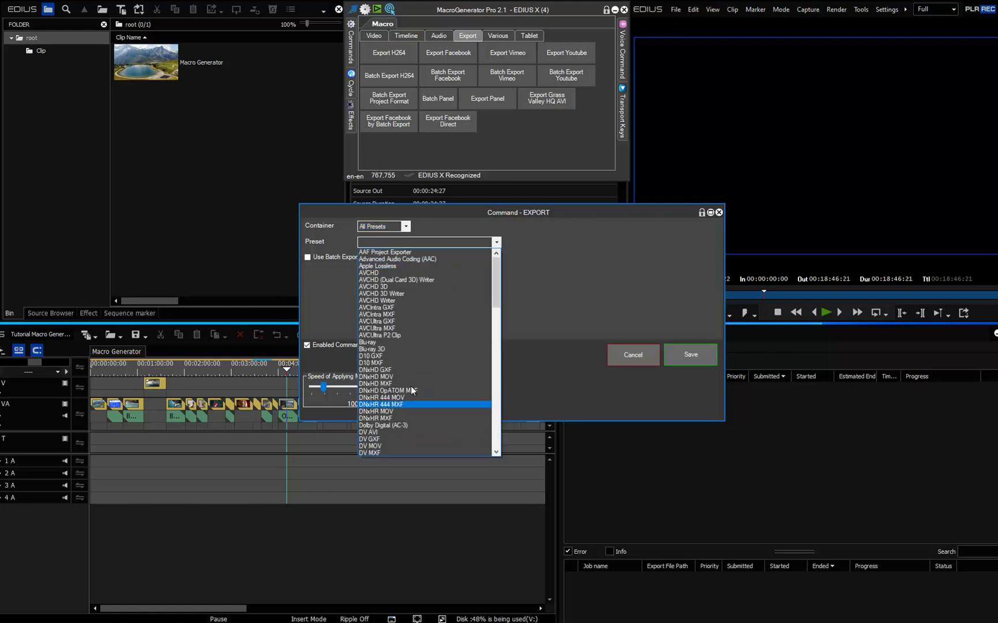
{"action": "left_click", "coordinate": [407, 228]}
{"action": "left_click", "coordinate": [407, 228]}
{"action": "left_click", "coordinate": [391, 243]}
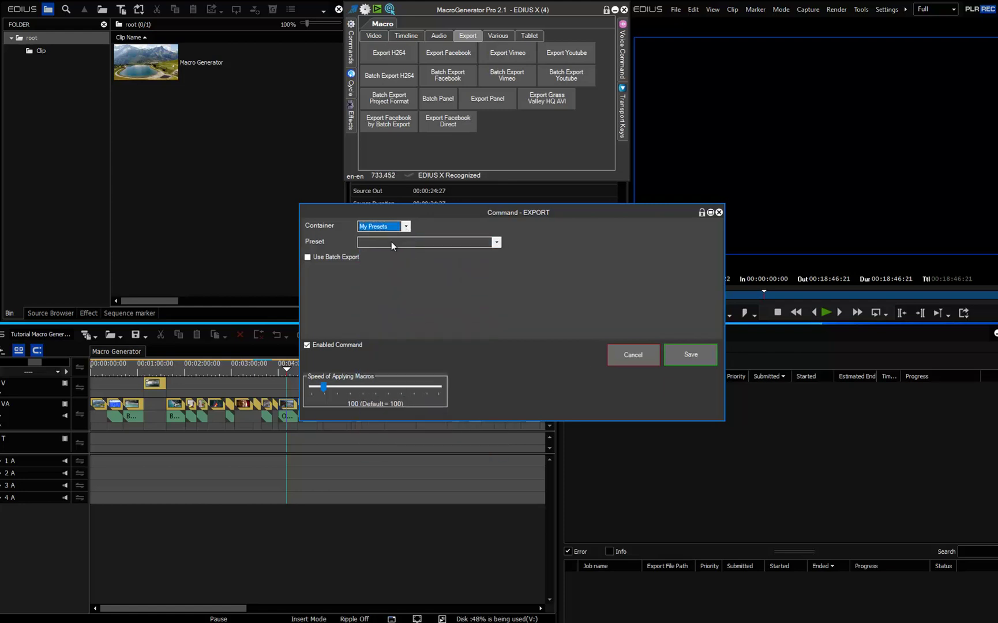
{"action": "left_click", "coordinate": [496, 242]}
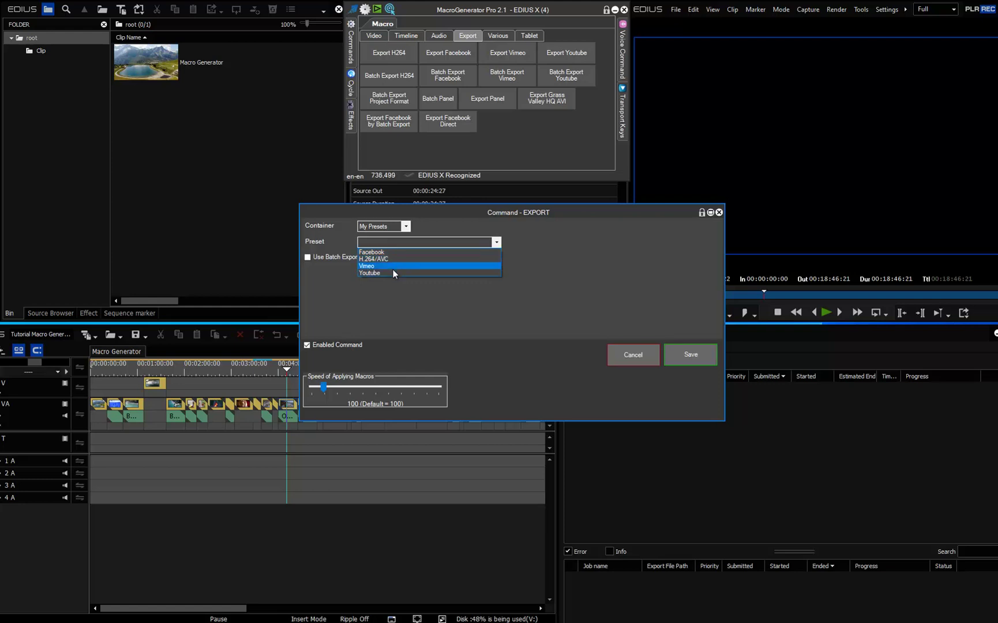
{"action": "left_click", "coordinate": [477, 241]}
{"action": "left_click", "coordinate": [405, 226]}
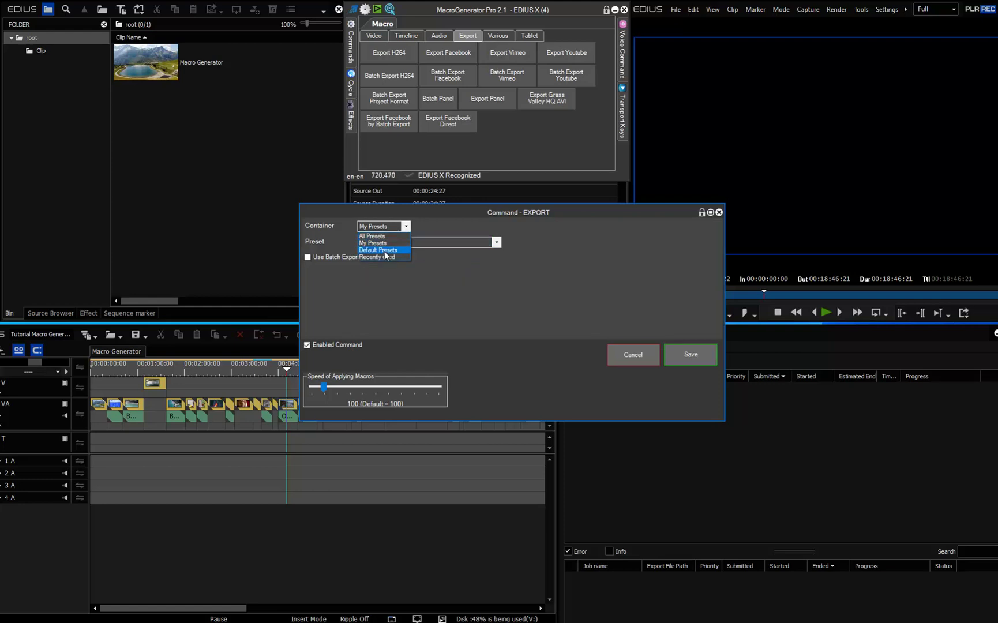
{"action": "left_click", "coordinate": [384, 250]}
{"action": "left_click", "coordinate": [462, 243]}
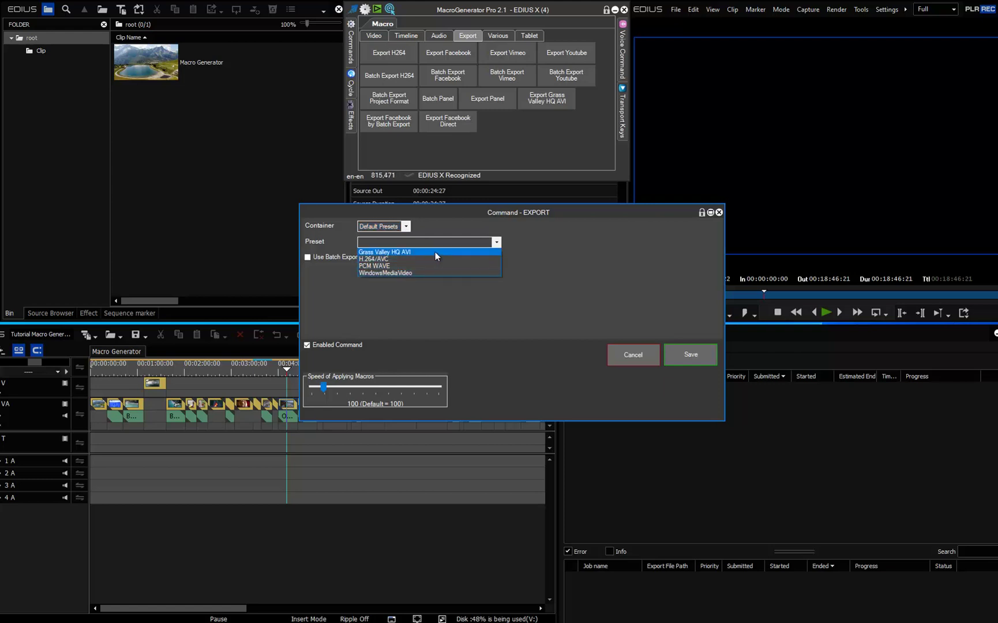
{"action": "left_click", "coordinate": [435, 252]}
Set the container to Recently used with the Grass Valley HQ AVI preset, enable Use Batch Export, and save the macro as a button.
{"action": "left_click", "coordinate": [404, 226]}
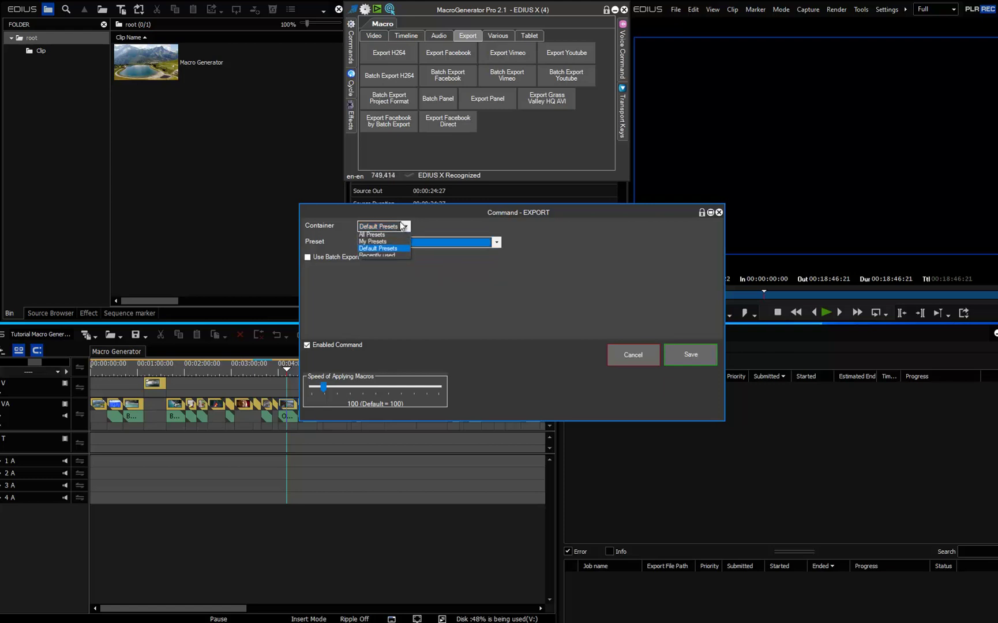
{"action": "left_click", "coordinate": [389, 257]}
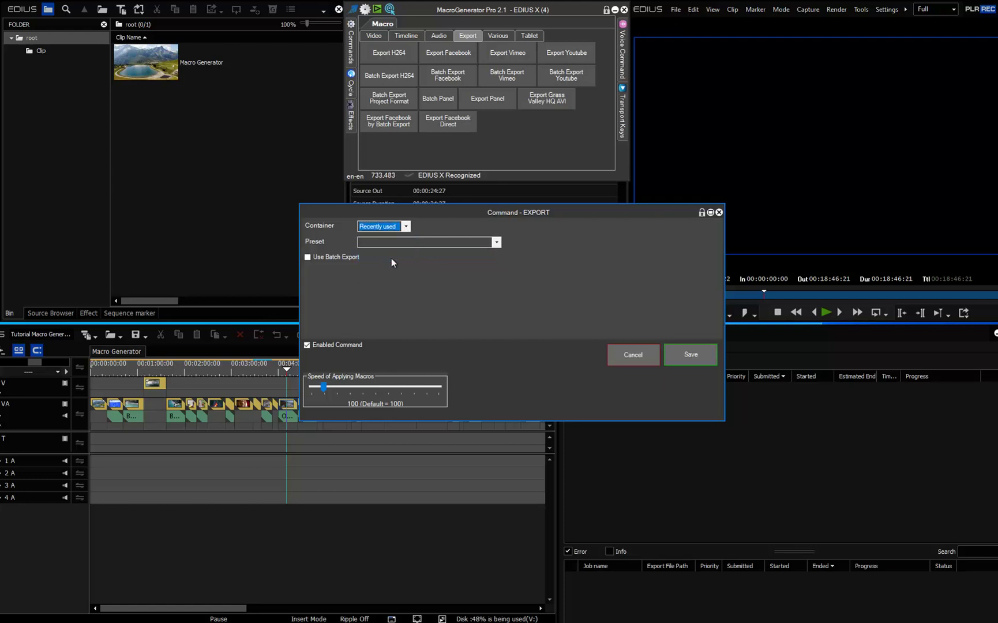
{"action": "left_click", "coordinate": [493, 242]}
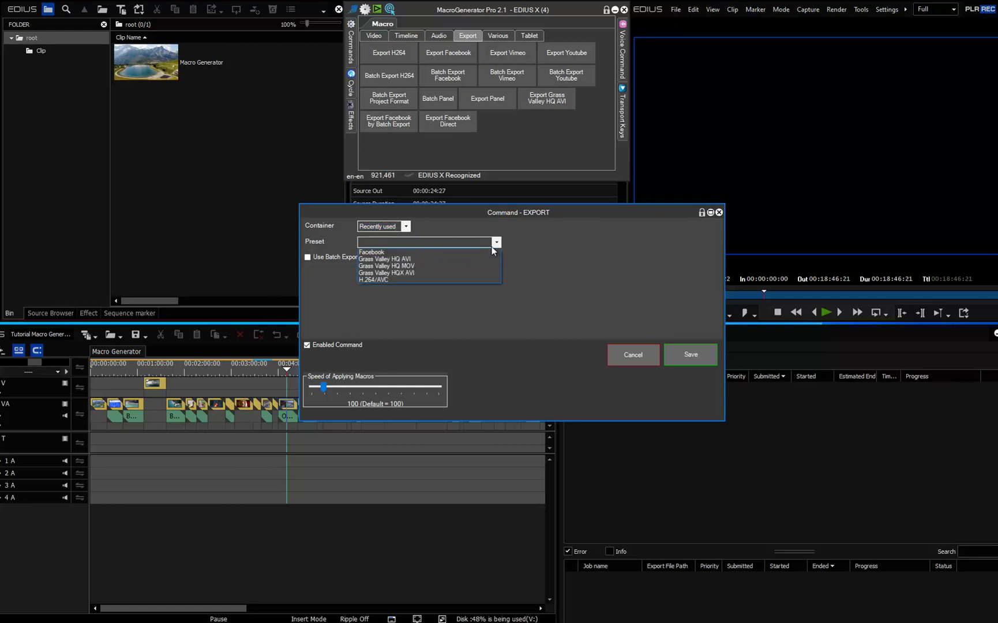
{"action": "left_click", "coordinate": [419, 259]}
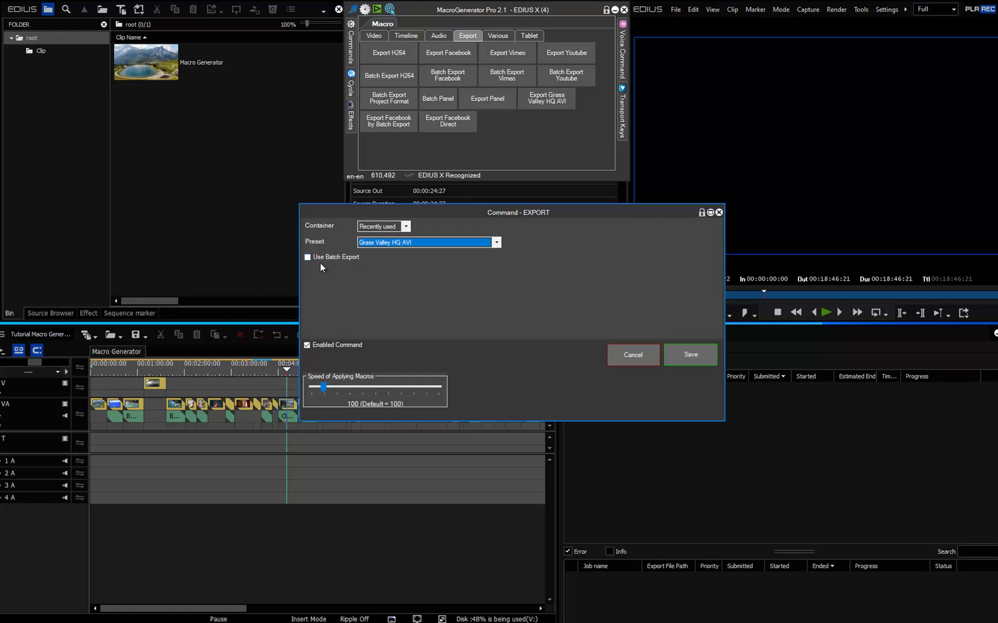
{"action": "left_click", "coordinate": [305, 256]}
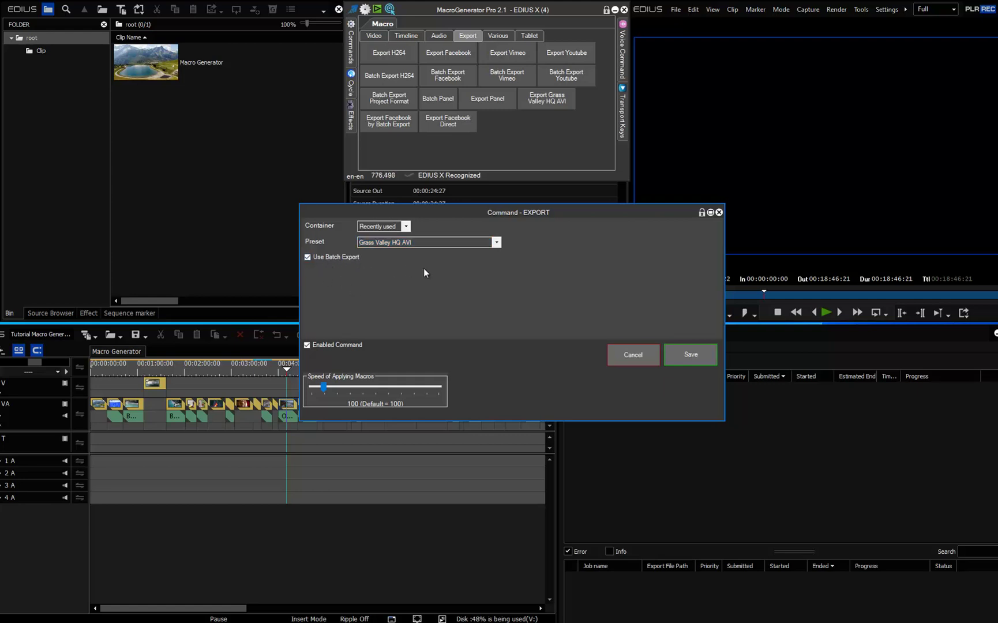
{"action": "left_click", "coordinate": [706, 357]}
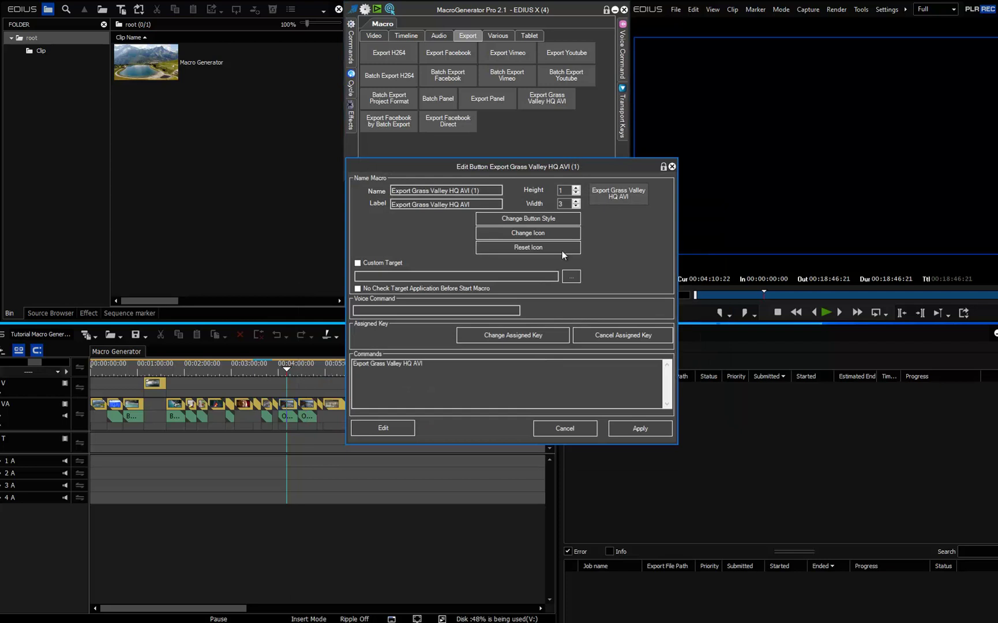
{"action": "left_click", "coordinate": [641, 428]}
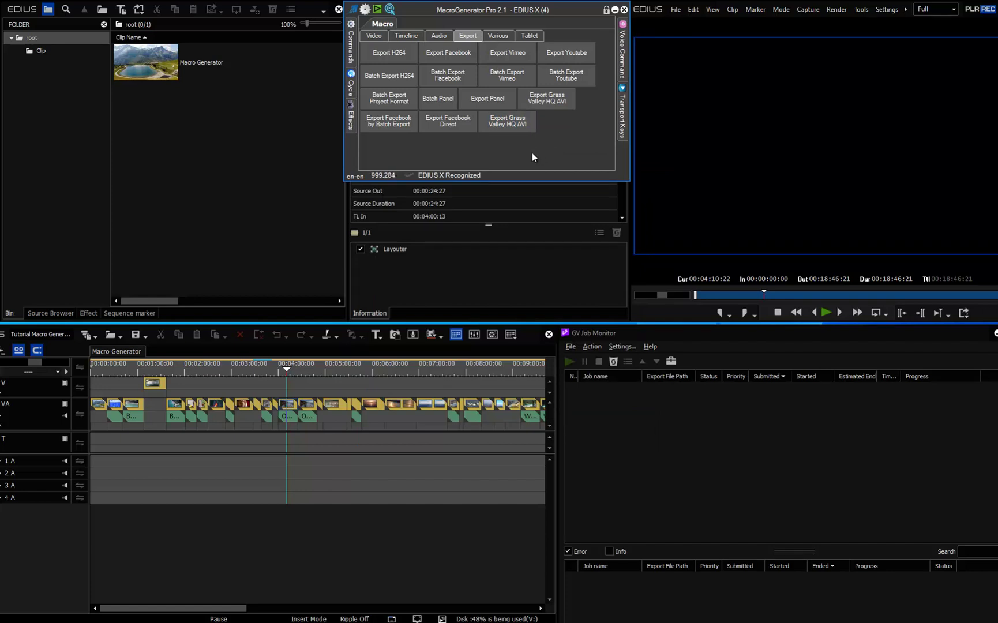
Delete all entries from the batch export list, then widen its window and place it over the timeline beside the job monitor.
{"action": "left_click", "coordinate": [444, 107]}
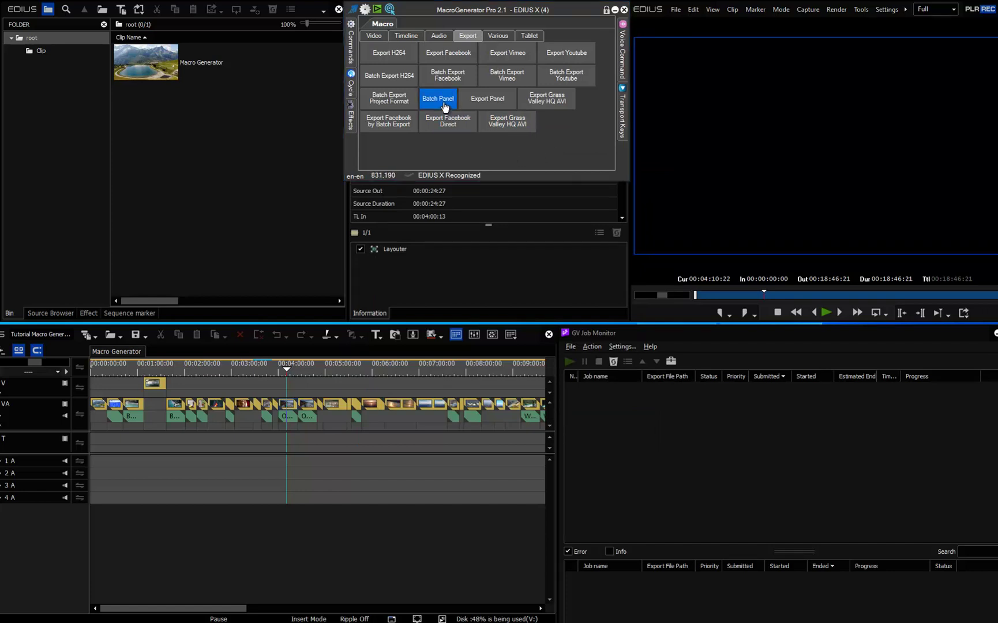
{"action": "left_click_drag", "start_coordinate": [193, 221], "coordinate": [257, 280]}
{"action": "left_click_drag", "start_coordinate": [173, 439], "coordinate": [110, 319]}
{"action": "key", "text": "Delete"}
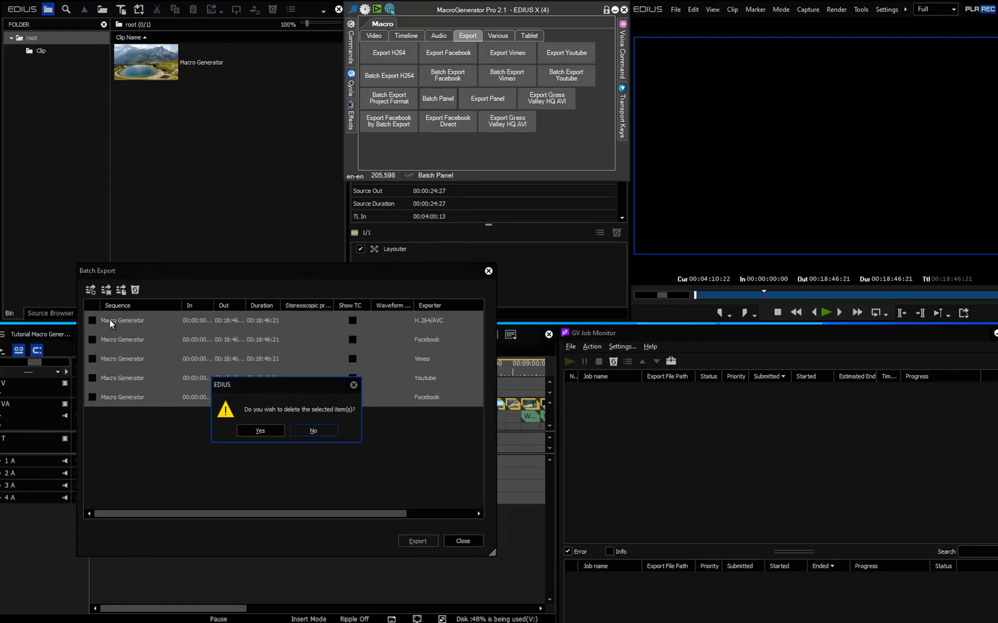
{"action": "left_click", "coordinate": [256, 430]}
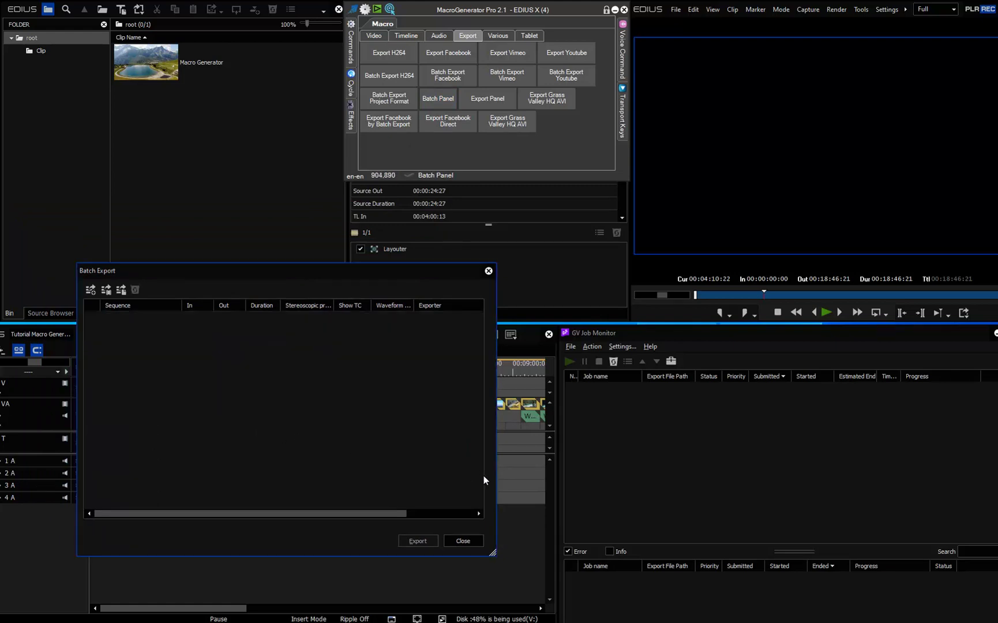
{"action": "left_click_drag", "start_coordinate": [496, 479], "coordinate": [535, 480]}
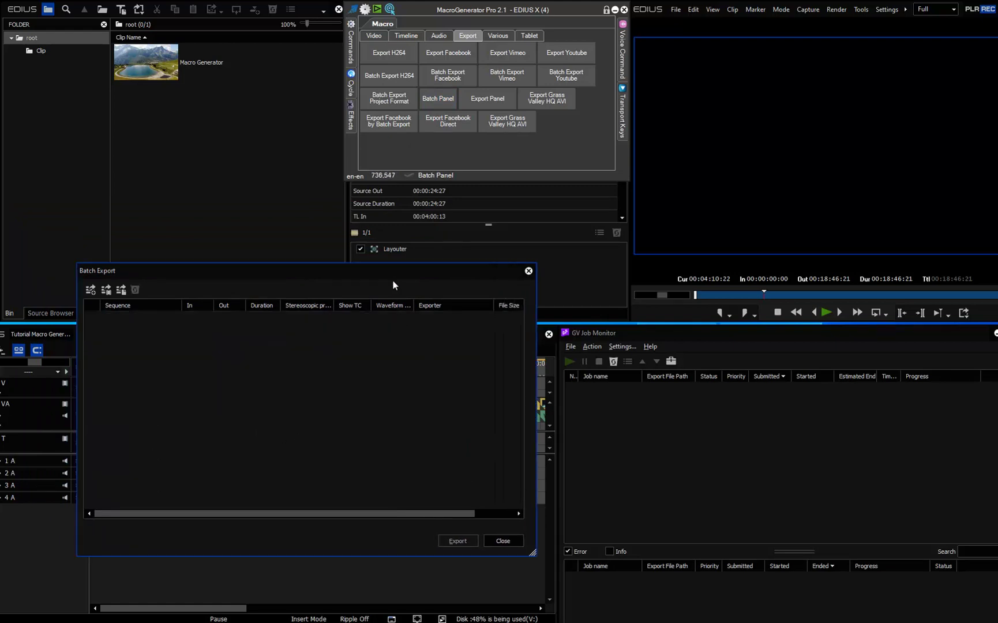
{"action": "left_click_drag", "start_coordinate": [393, 273], "coordinate": [402, 327]}
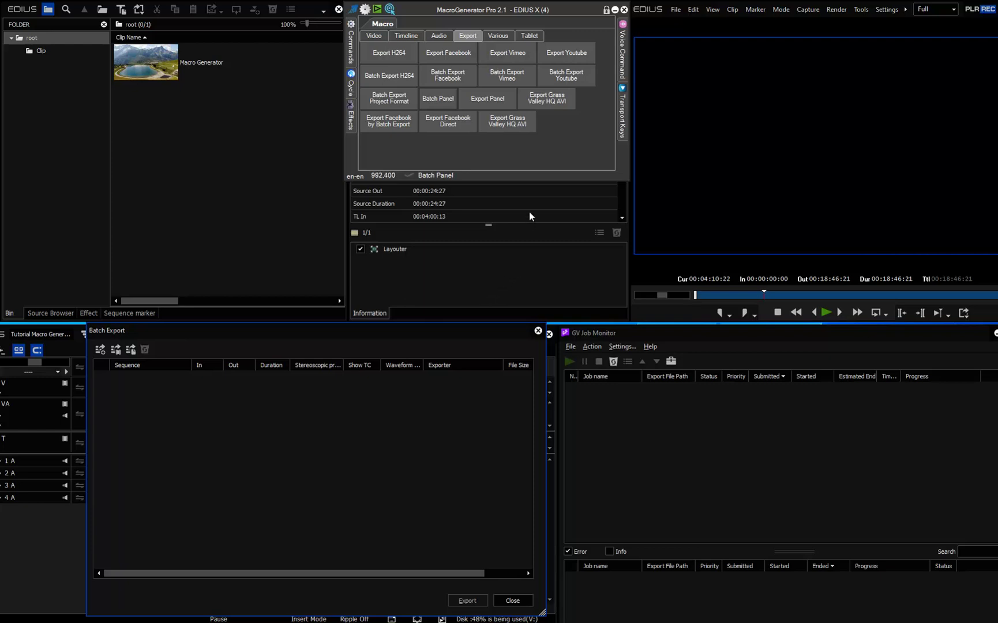
Run the Batch Export H264 macro, delete Test Facebook.mp4 from the Export folder, and save the batch entry as Test H264.
{"action": "left_click", "coordinate": [402, 85]}
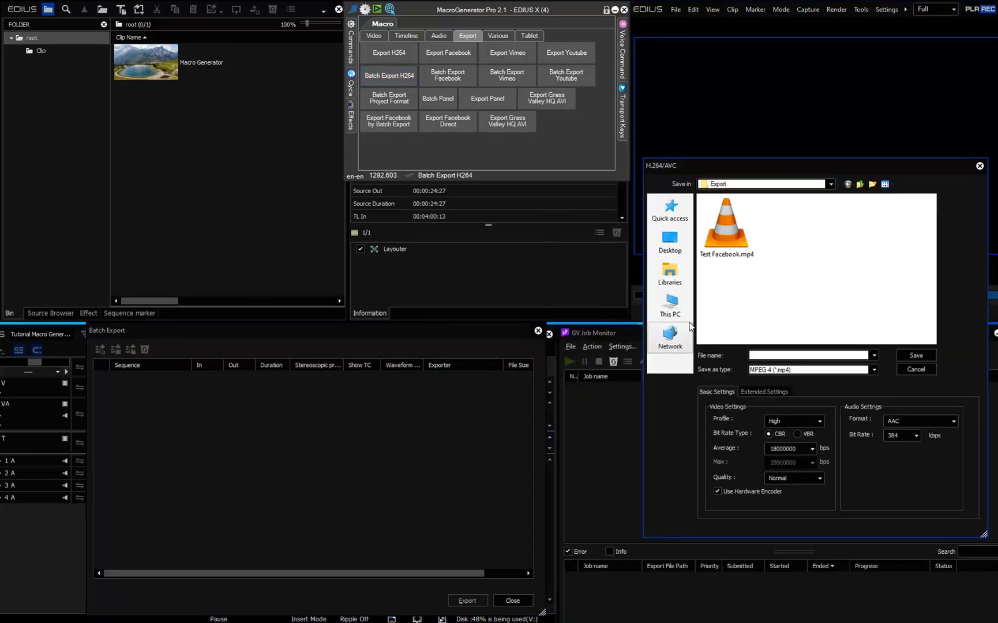
{"action": "right_click", "coordinate": [738, 241]}
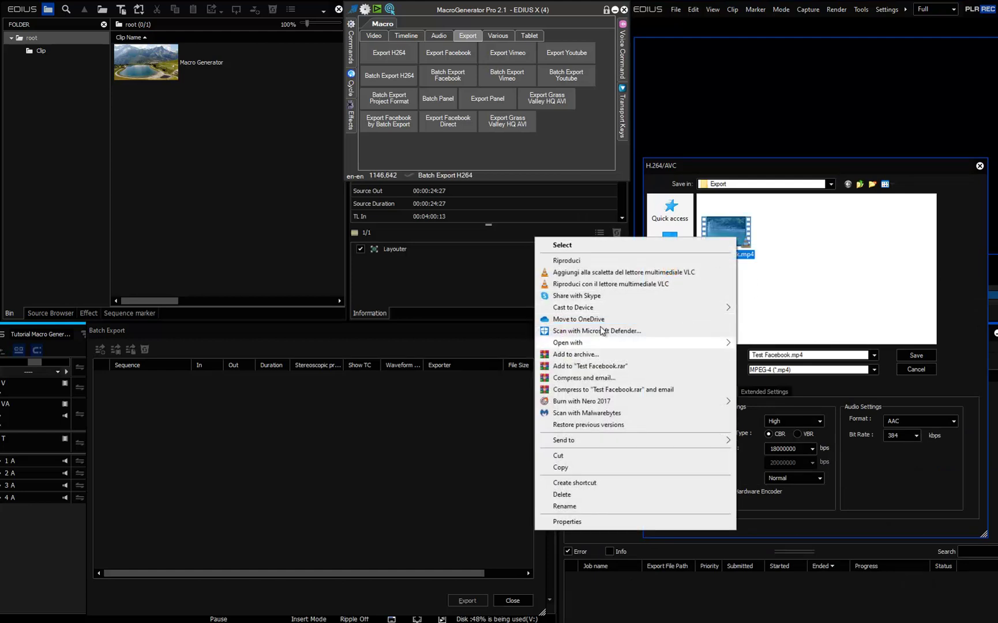
{"action": "left_click", "coordinate": [601, 495]}
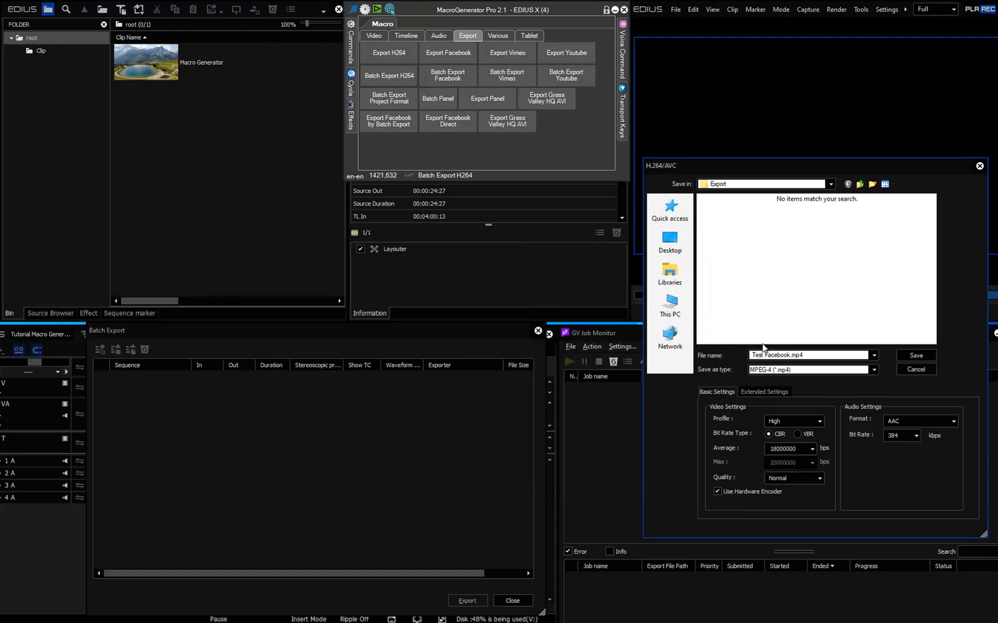
{"action": "triple_click", "coordinate": [809, 356]}
{"action": "type", "text": "Test H264"}
{"action": "left_click", "coordinate": [910, 356]}
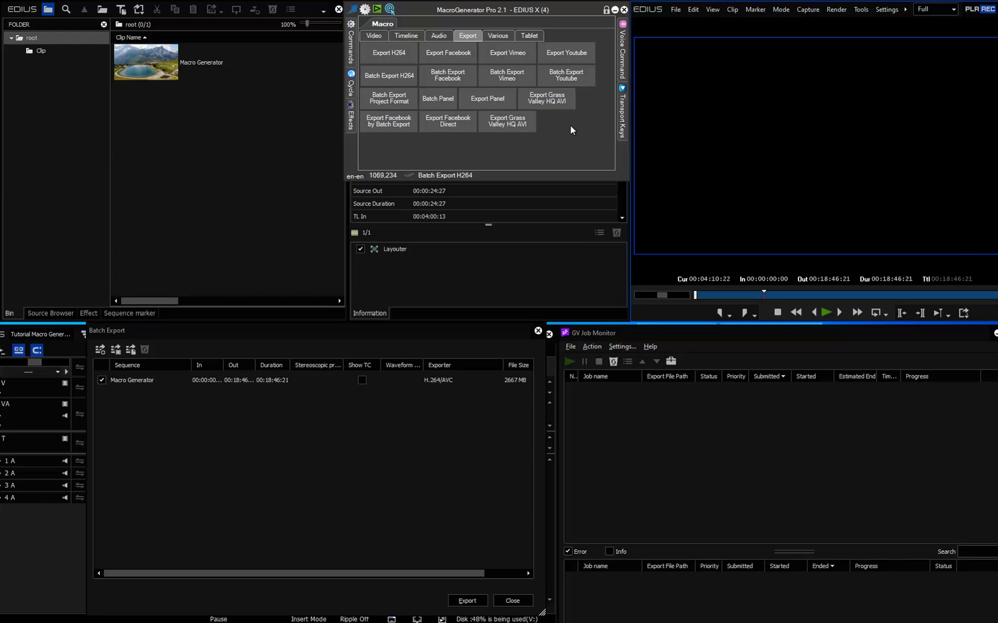
Run the Batch Export Facebook macro and save the new batch entry in the Export folder as Test Facebook.
{"action": "left_click", "coordinate": [449, 82]}
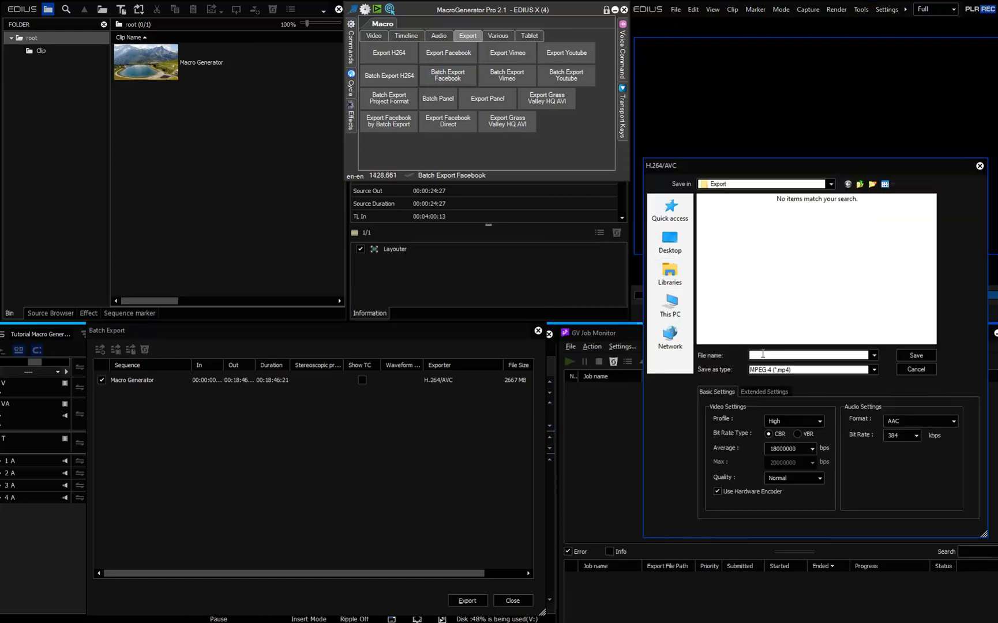
{"action": "type", "text": "Test Faceb"}
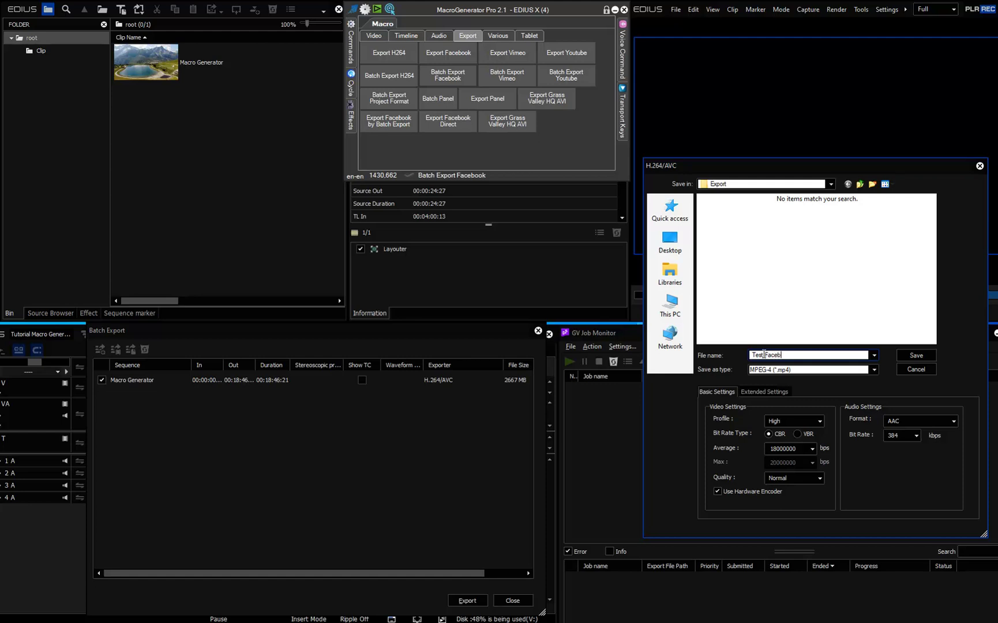
{"action": "type", "text": "ook"}
{"action": "left_click", "coordinate": [916, 356]}
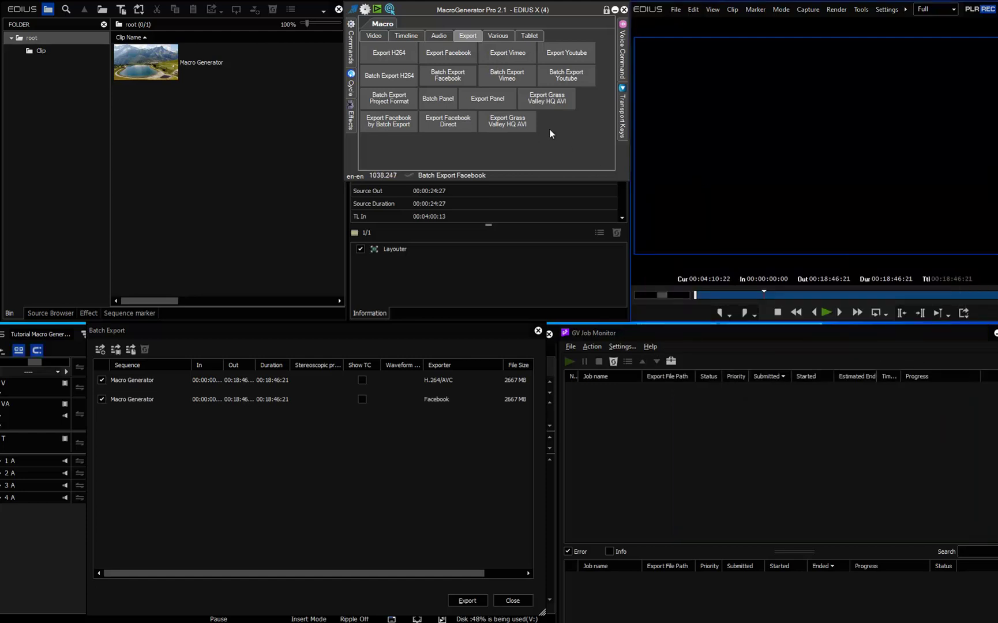
Run the Batch Export Vimeo and Batch Export Youtube macros, saving their batch entries as Test Vimeo and Test Youtube.
{"action": "left_click", "coordinate": [532, 82]}
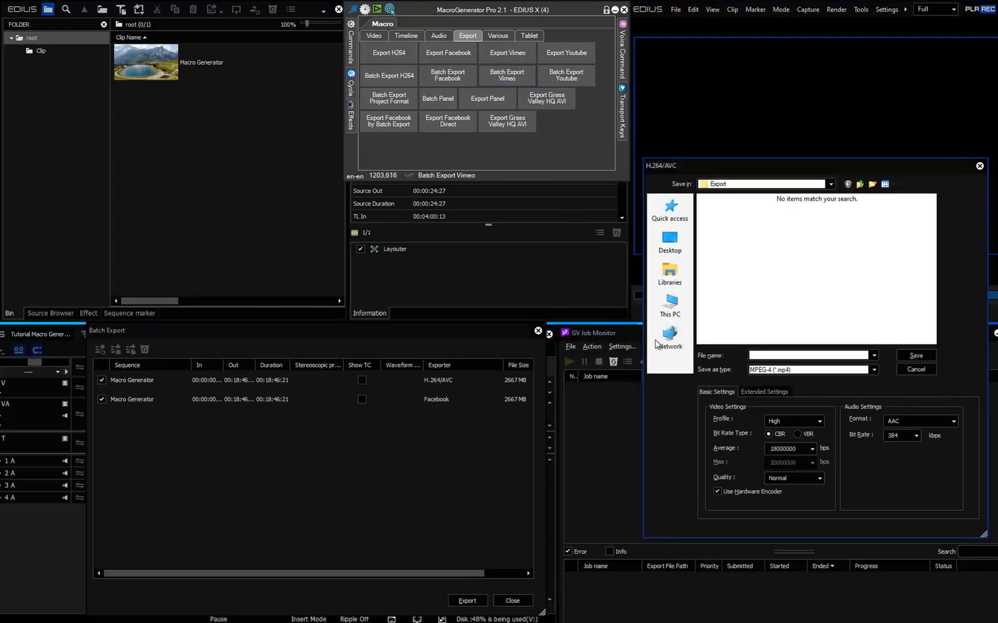
{"action": "left_click", "coordinate": [767, 357]}
{"action": "type", "text": "Test"}
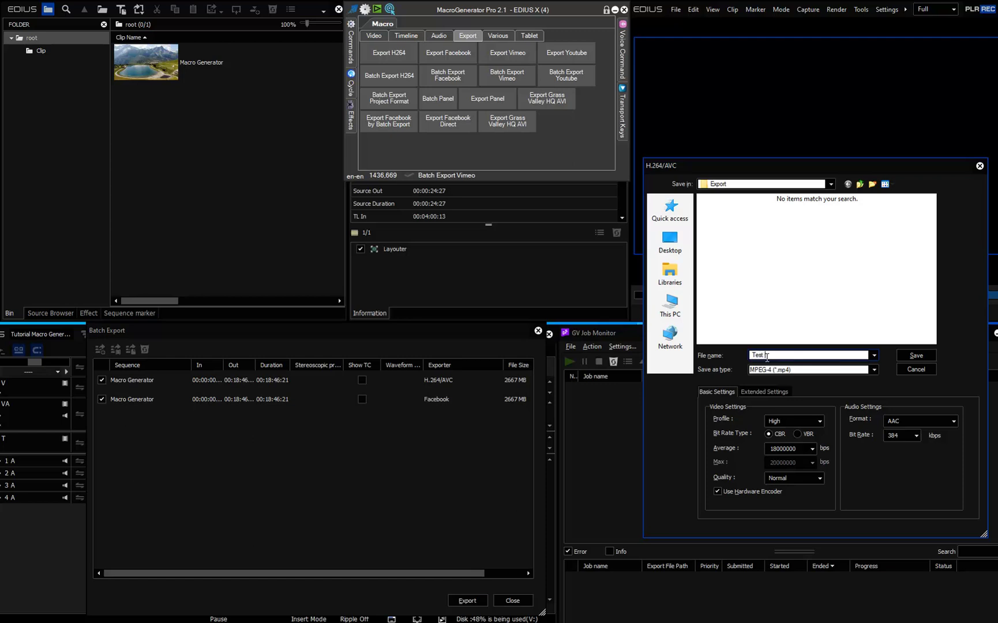
{"action": "type", "text": " Vimeo"}
{"action": "left_click", "coordinate": [922, 355]}
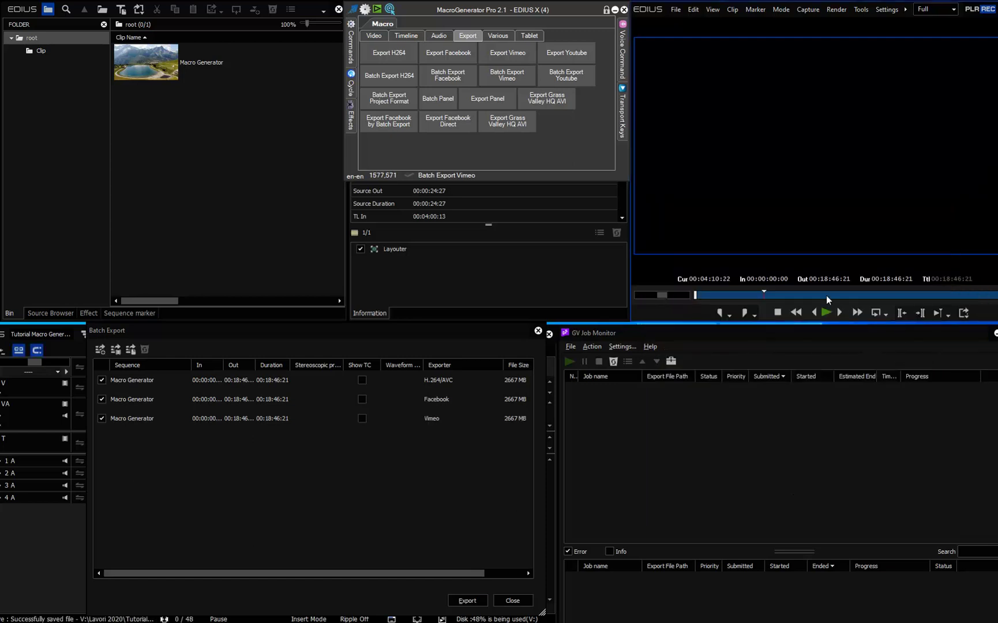
{"action": "left_click", "coordinate": [571, 76]}
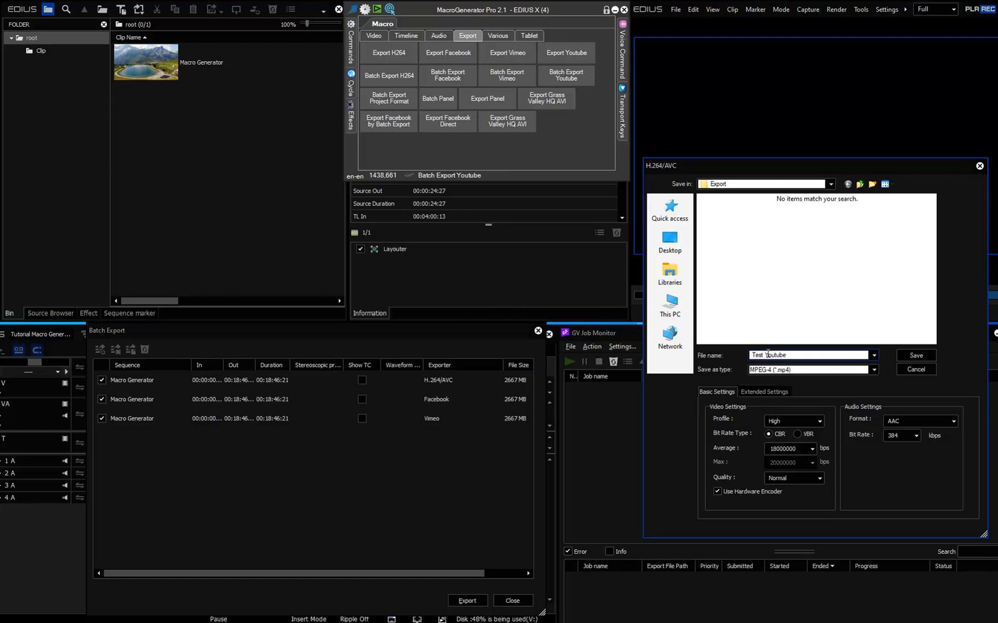
{"action": "left_click", "coordinate": [923, 354]}
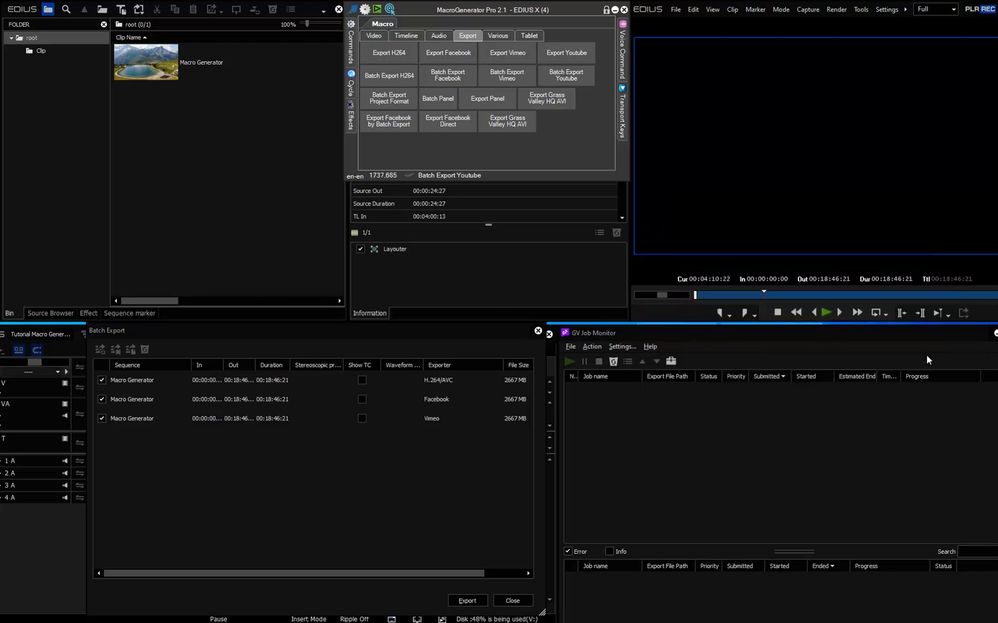
Run the Export Grass Valley HQ AVI macro and save its batch entry in ClipExported as Test GV HQ AVI, replacing the existing file.
{"action": "left_click", "coordinate": [518, 125]}
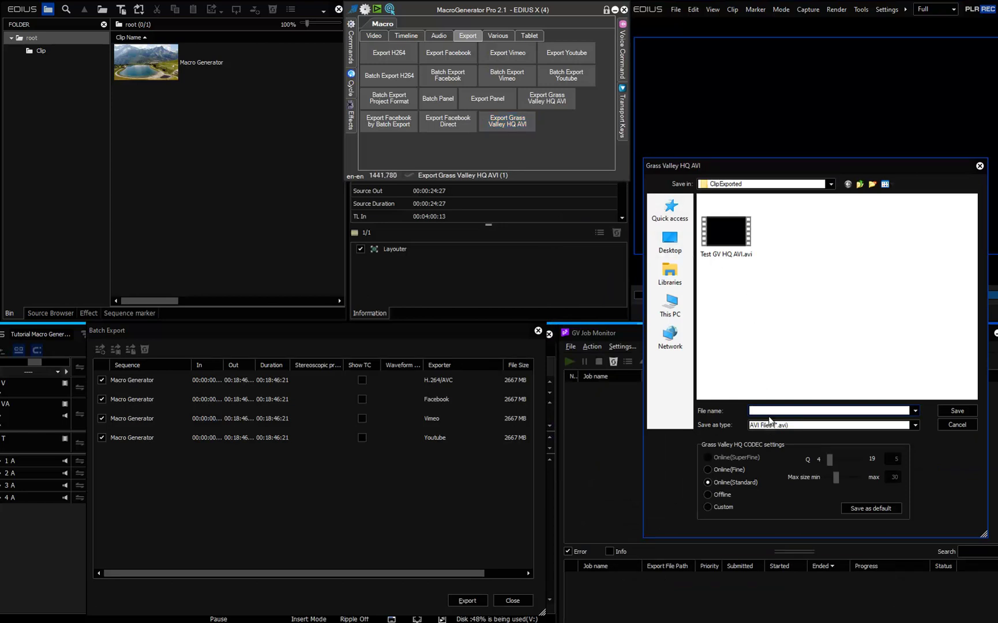
{"action": "type", "text": "Test"}
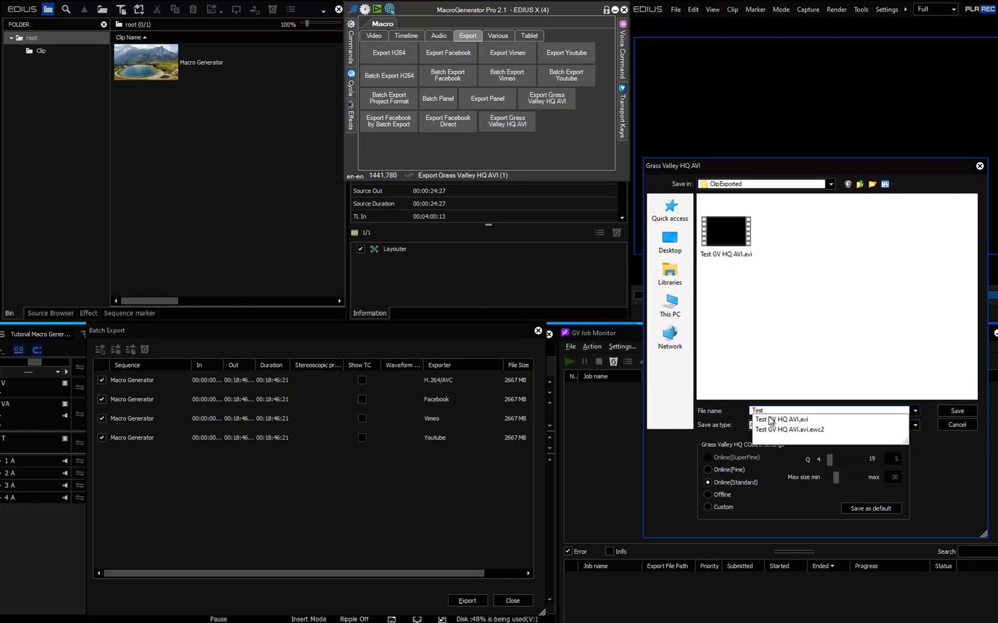
{"action": "type", "text": " GV HQ AVI"}
{"action": "key", "text": "Escape"}
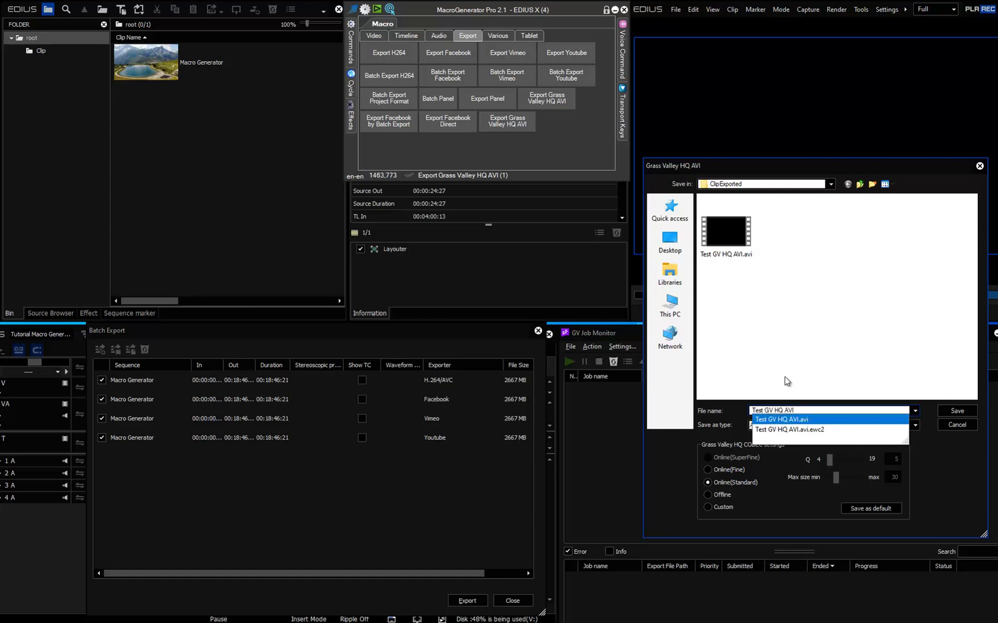
{"action": "key", "text": "Tab"}
{"action": "left_click", "coordinate": [946, 412]}
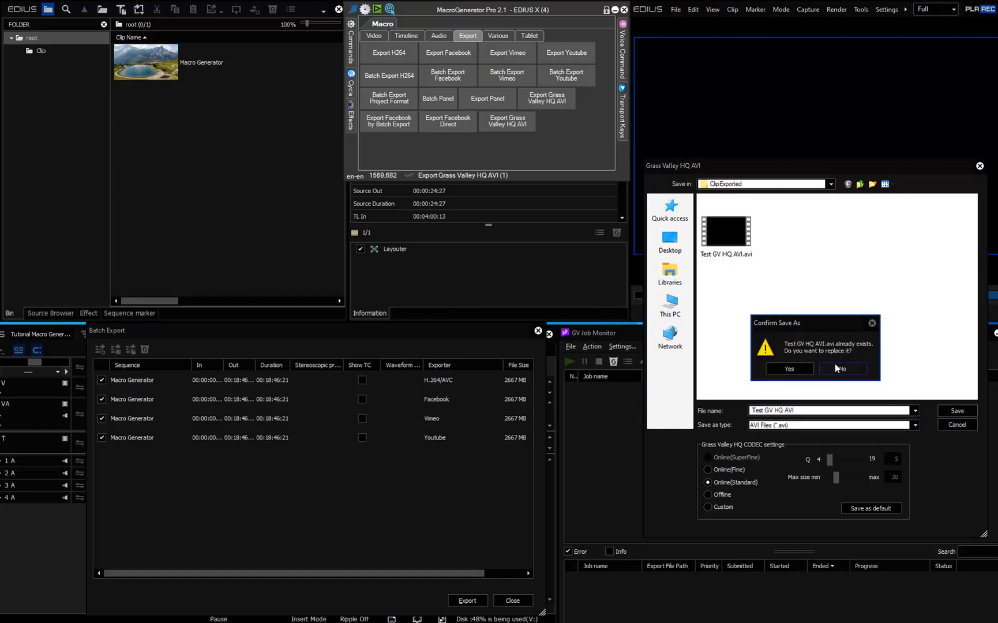
{"action": "left_click", "coordinate": [801, 370]}
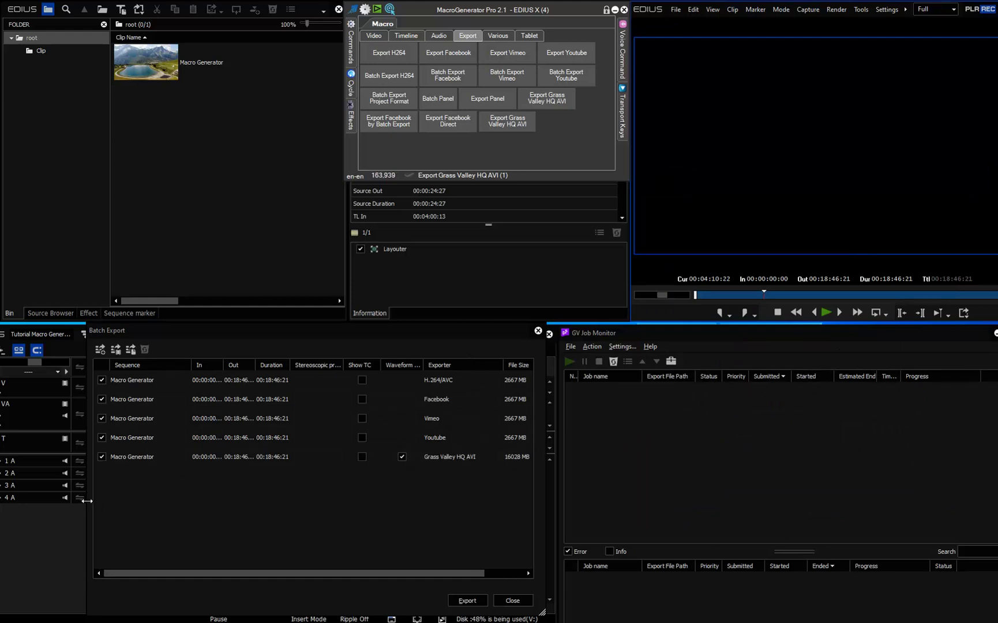
Widen the batch list to show the file names, export all entries while accepting the overwrite, and bring up the job monitor.
{"action": "left_click_drag", "start_coordinate": [87, 501], "coordinate": [22, 500]}
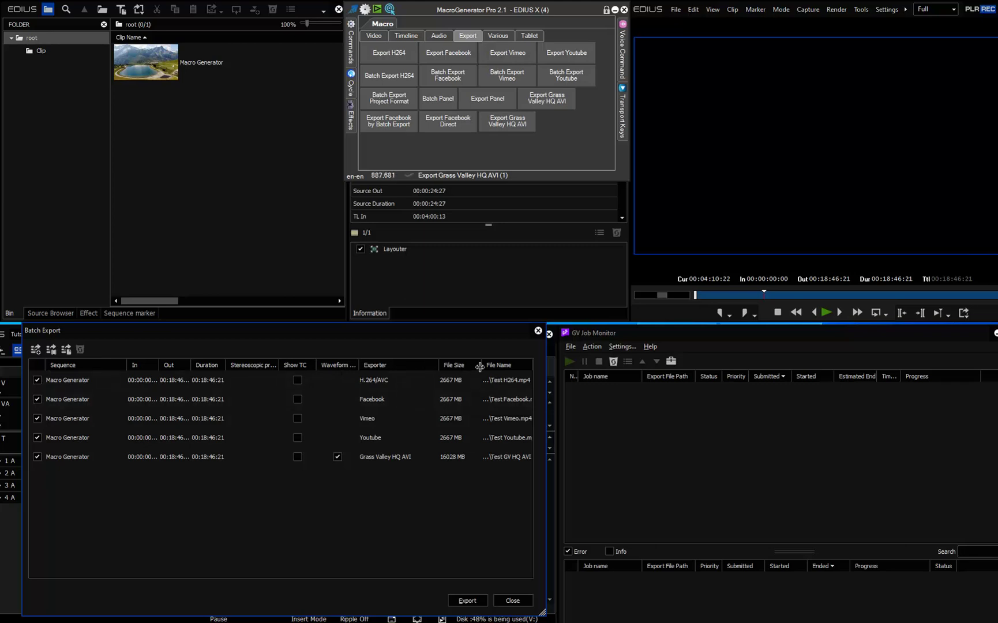
{"action": "left_click", "coordinate": [465, 602]}
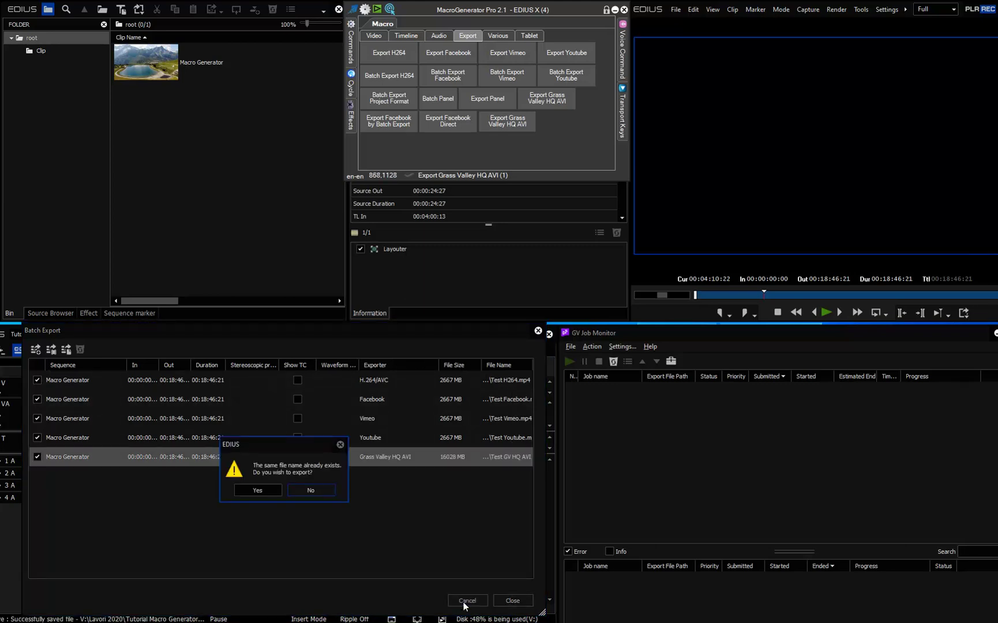
{"action": "left_click", "coordinate": [262, 494]}
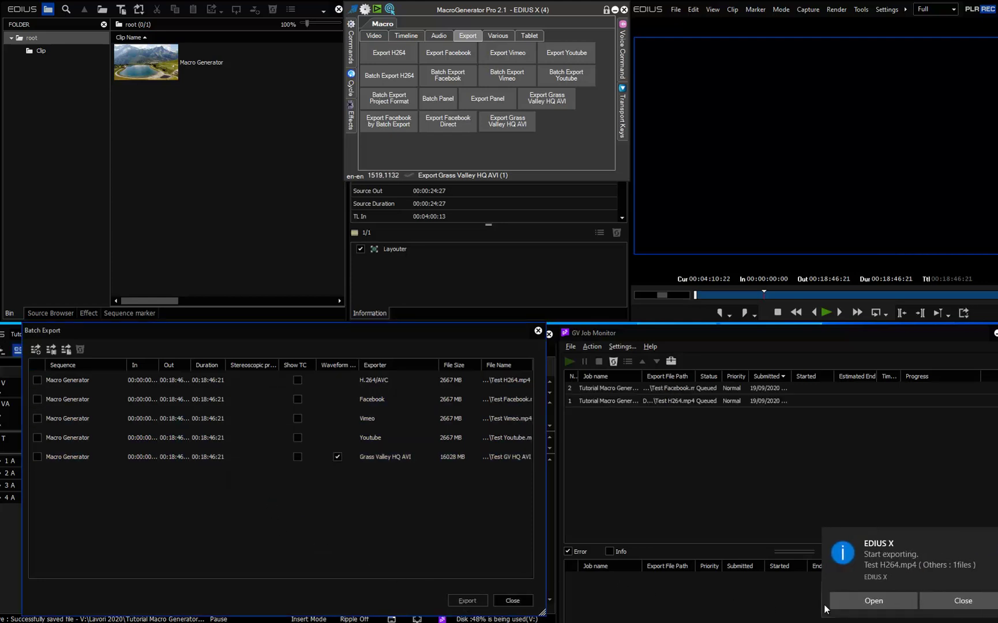
{"action": "left_click", "coordinate": [851, 606]}
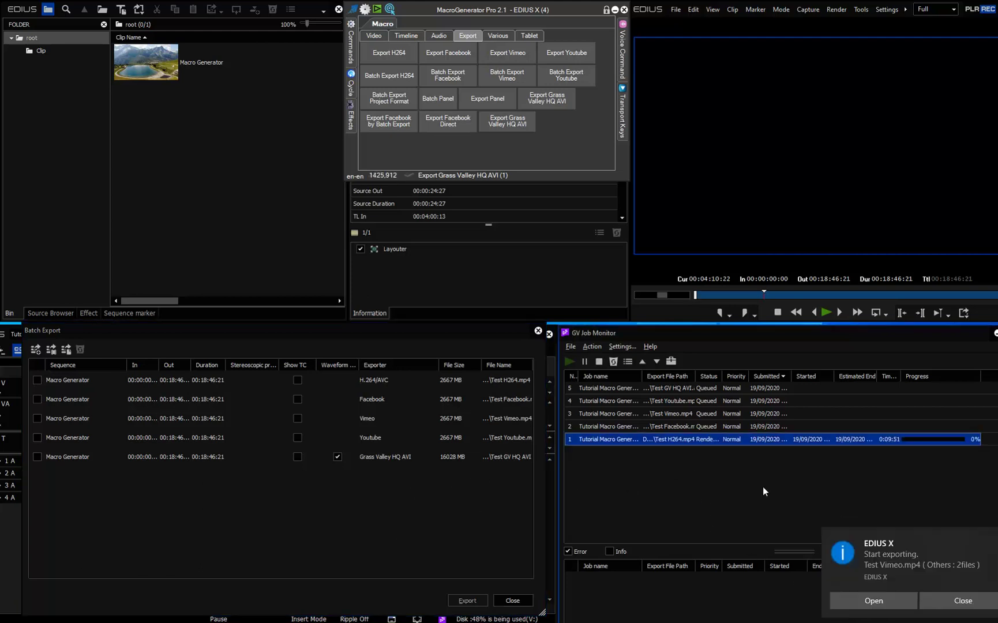
{"action": "left_click", "coordinate": [881, 602]}
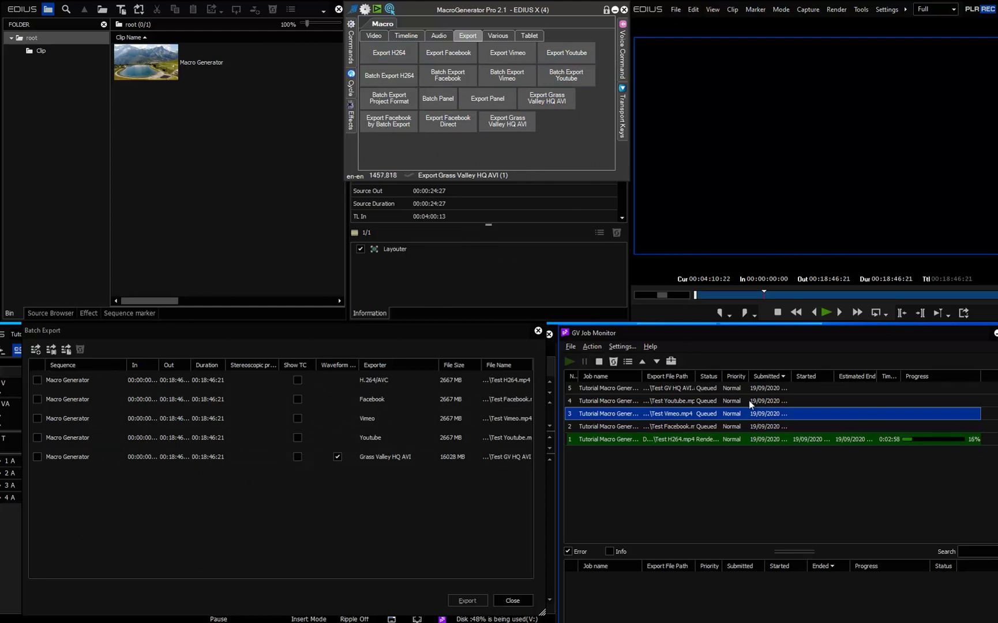
Run the Export Youtube macro while the batch renders and save the direct export as Test Youtube 2.
{"action": "left_click", "coordinate": [560, 57]}
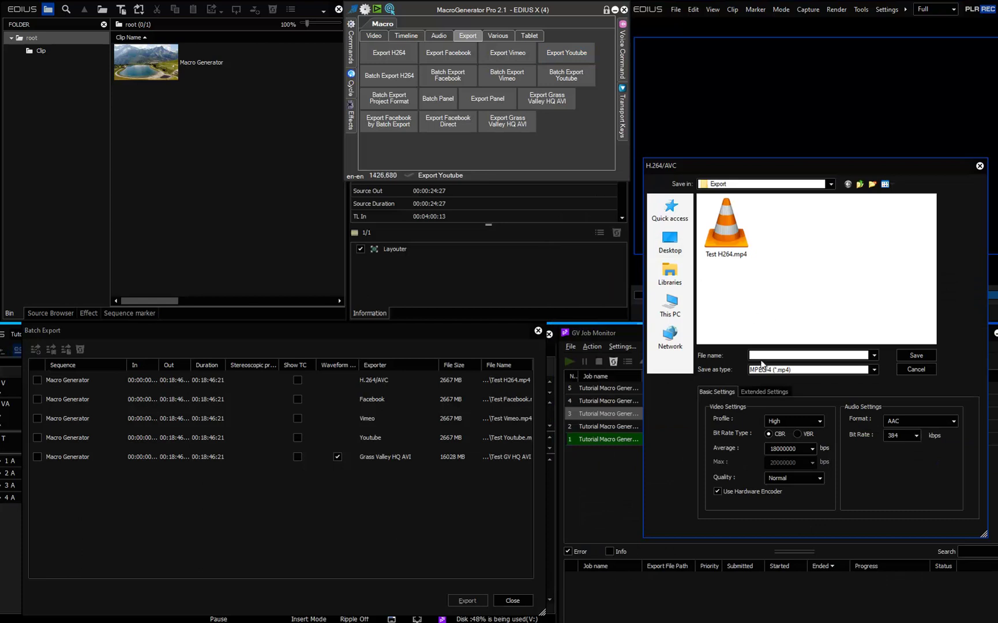
{"action": "type", "text": "Tes"}
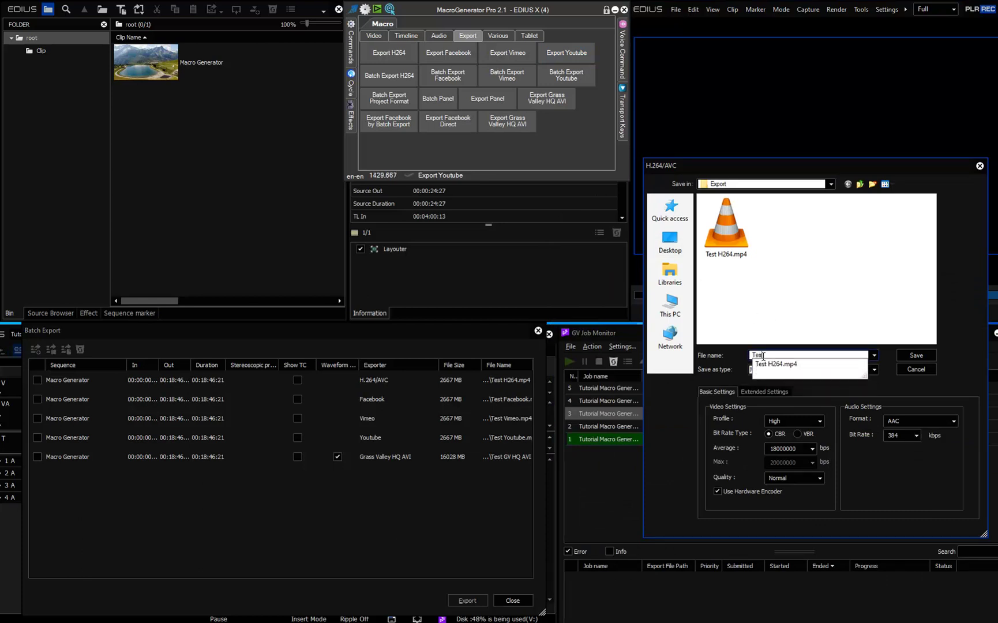
{"action": "type", "text": "t Yout"}
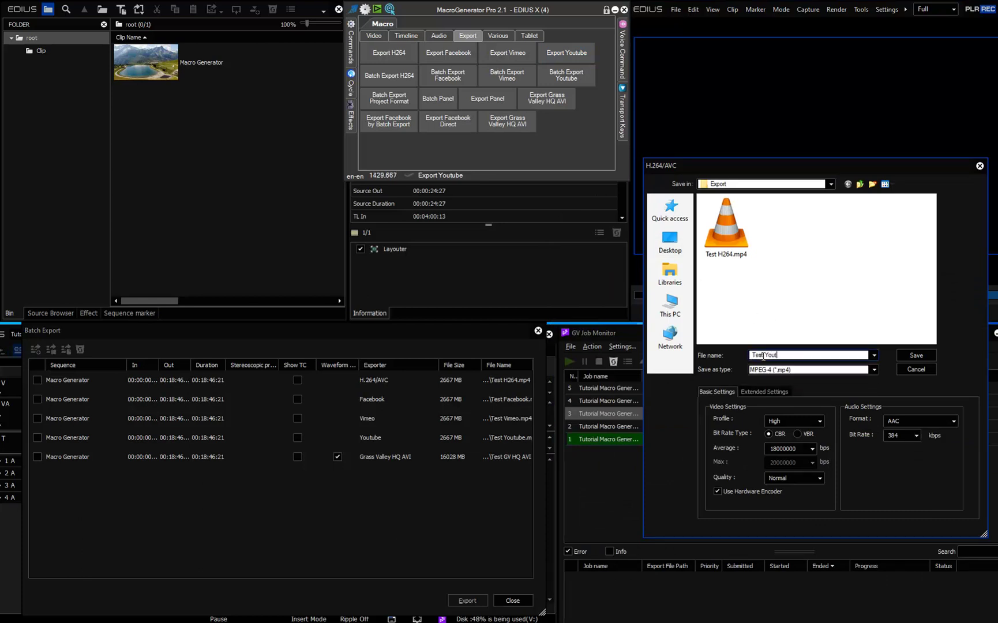
{"action": "type", "text": "ube 2"}
{"action": "left_click", "coordinate": [909, 355]}
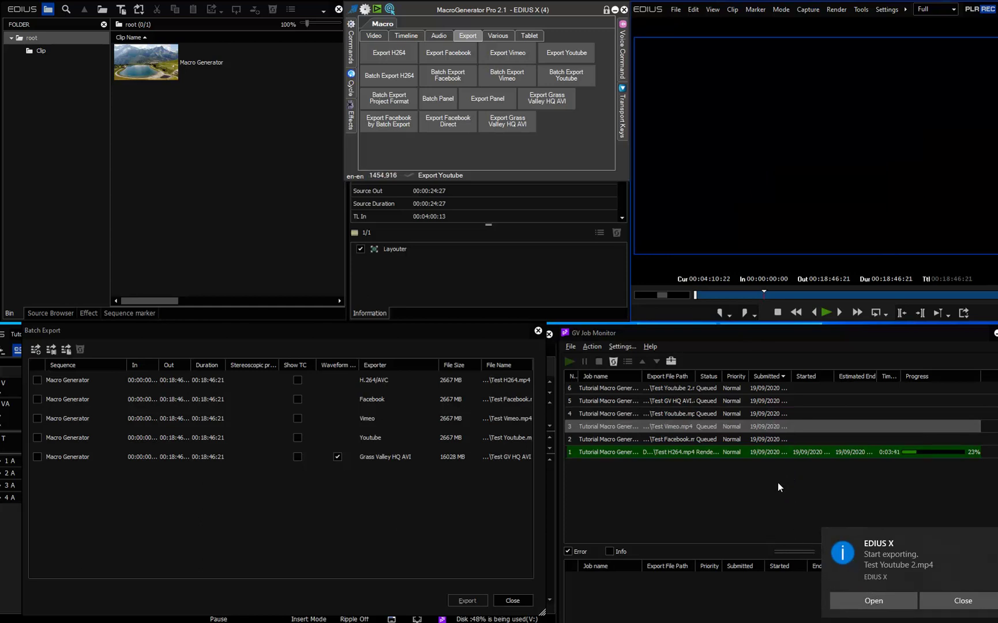
Bring up the job monitor for the new export and widen its Export File Path column to show full paths.
{"action": "left_click", "coordinate": [734, 492]}
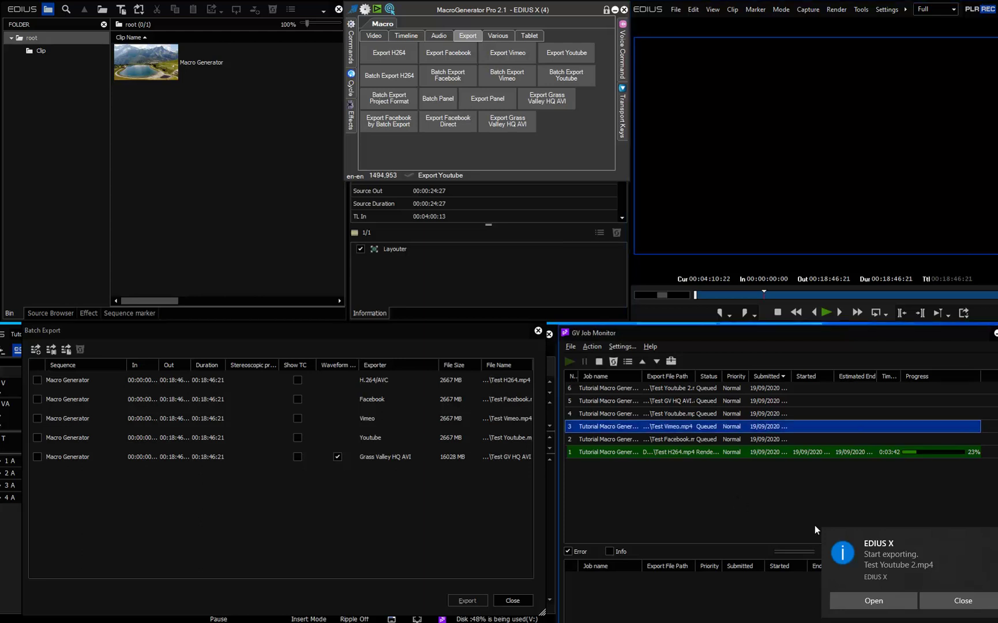
{"action": "left_click", "coordinate": [867, 602]}
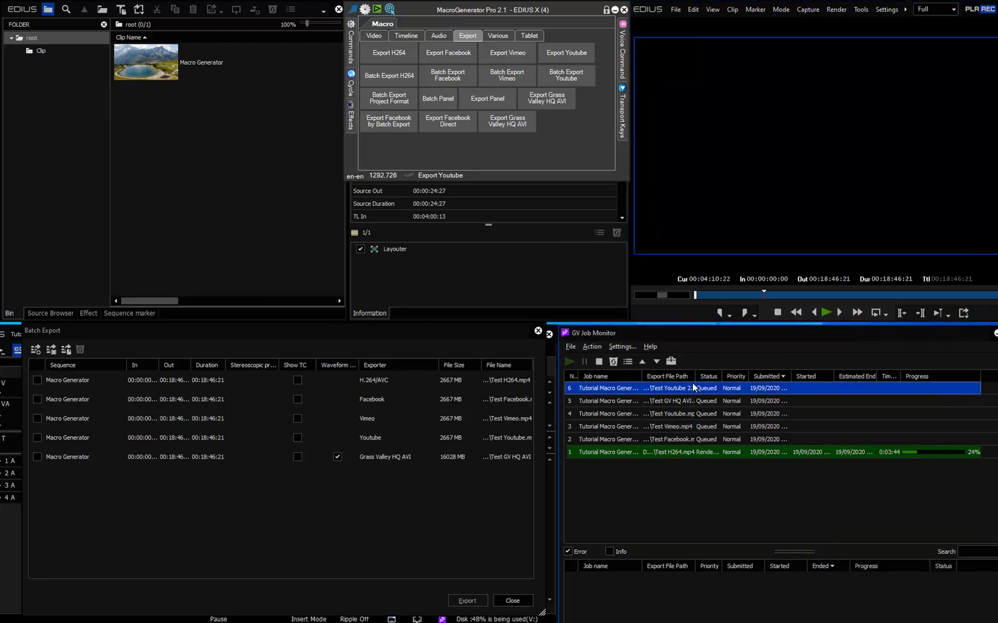
{"action": "left_click_drag", "start_coordinate": [695, 377], "coordinate": [792, 376]}
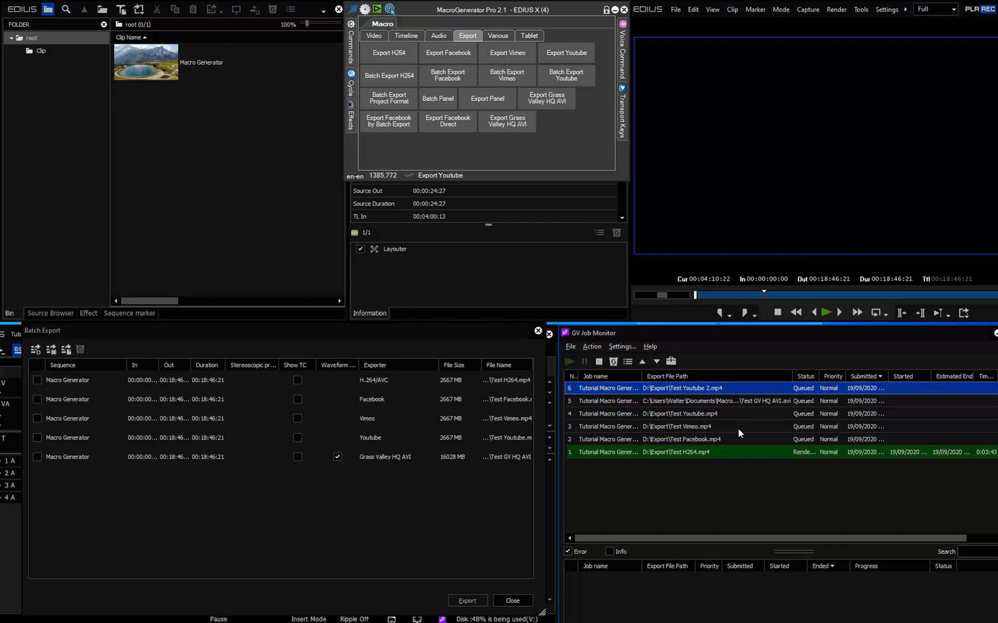
{"action": "left_click_drag", "start_coordinate": [748, 541], "coordinate": [718, 534]}
{"action": "mouse_move", "coordinate": [667, 537]}
{"action": "left_mouse_down"}
{"action": "mouse_move", "coordinate": [721, 539]}
{"action": "mouse_move", "coordinate": [670, 527]}
{"action": "left_mouse_up"}
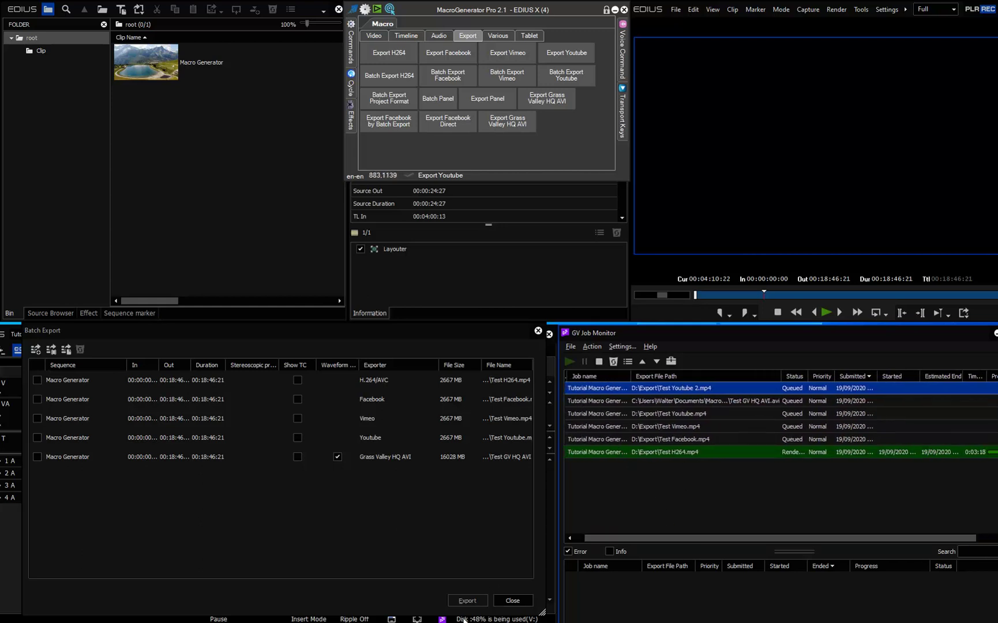
Close the batch export list and cut the timeline clips at 00:03:15:16, 00:05:09:12, 00:08:06:18 and 00:05:21:02 during rendering.
{"action": "left_click", "coordinate": [513, 600]}
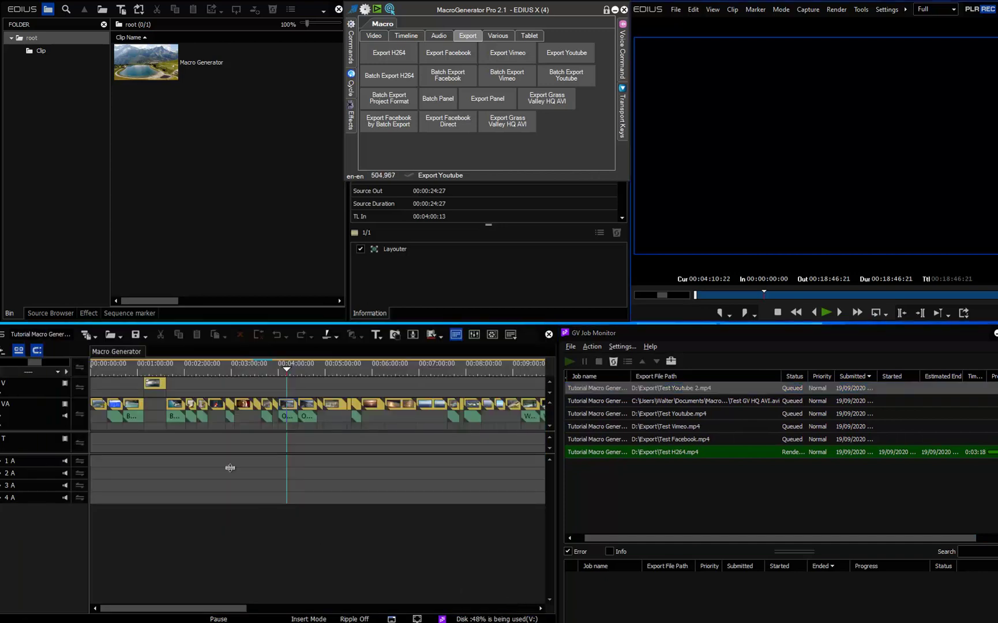
{"action": "left_click", "coordinate": [243, 368]}
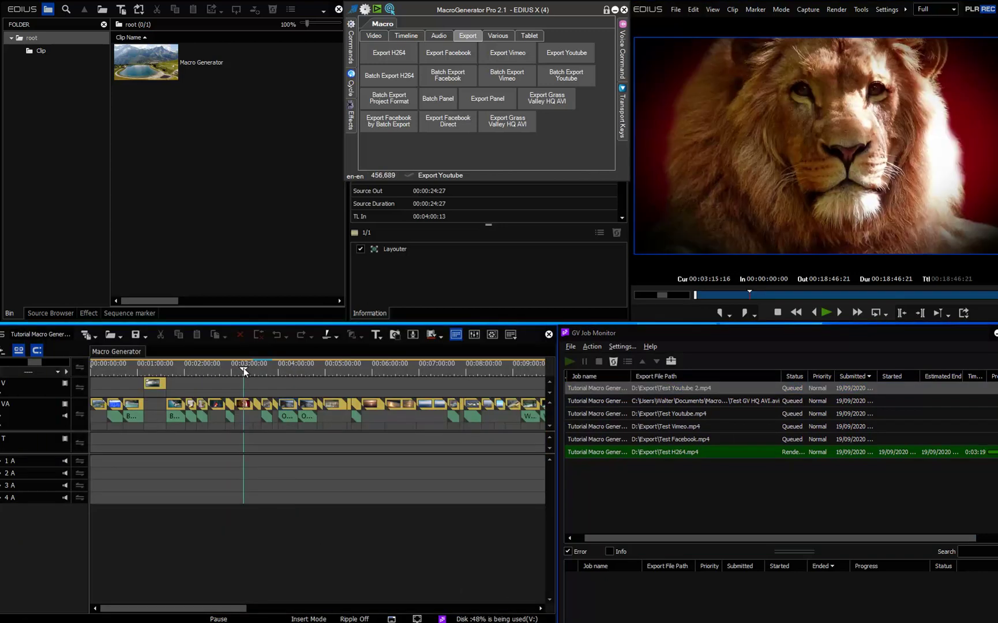
{"action": "left_click", "coordinate": [243, 399]}
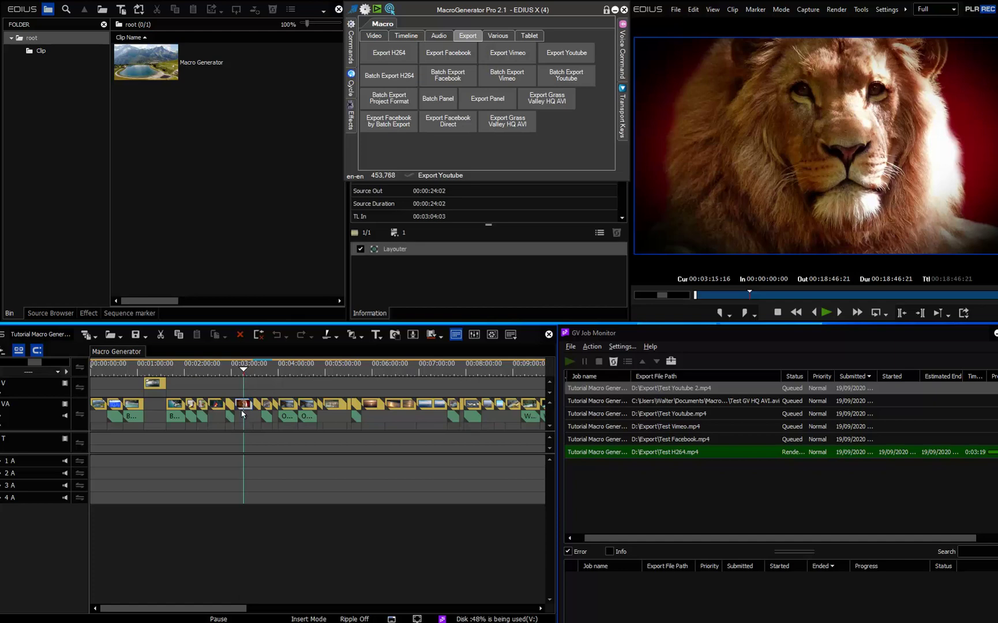
{"action": "left_click", "coordinate": [332, 368]}
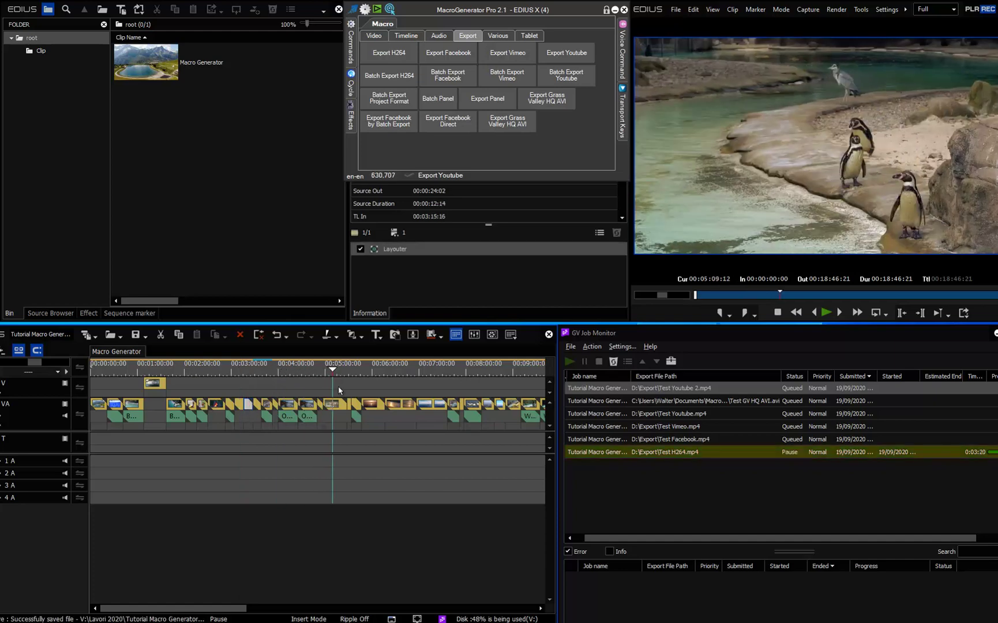
{"action": "left_click_drag", "start_coordinate": [342, 381], "coordinate": [471, 381]}
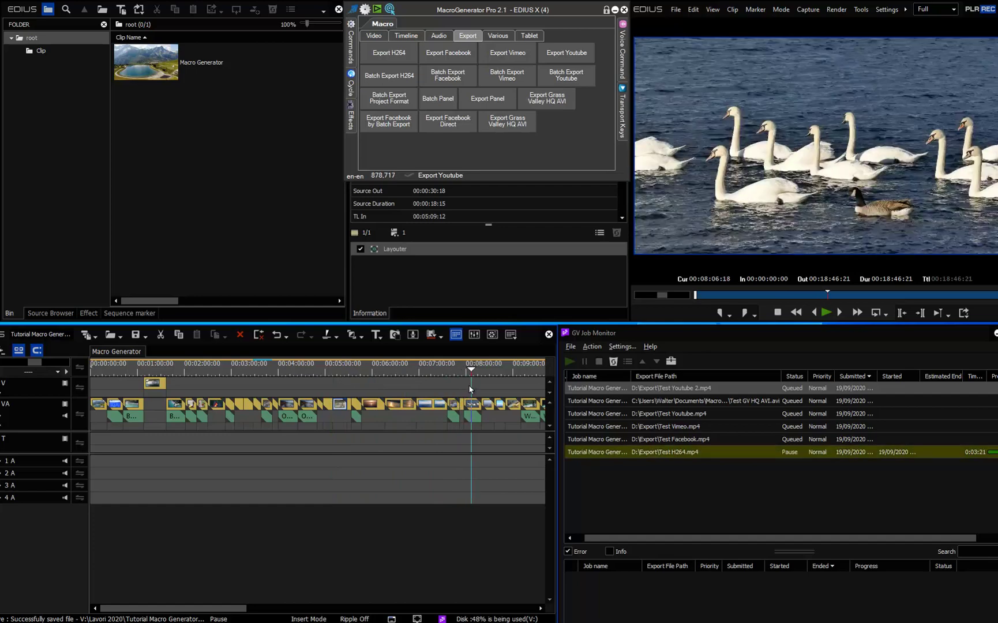
{"action": "left_click_drag", "start_coordinate": [379, 368], "coordinate": [341, 370]}
{"action": "left_click", "coordinate": [342, 407]}
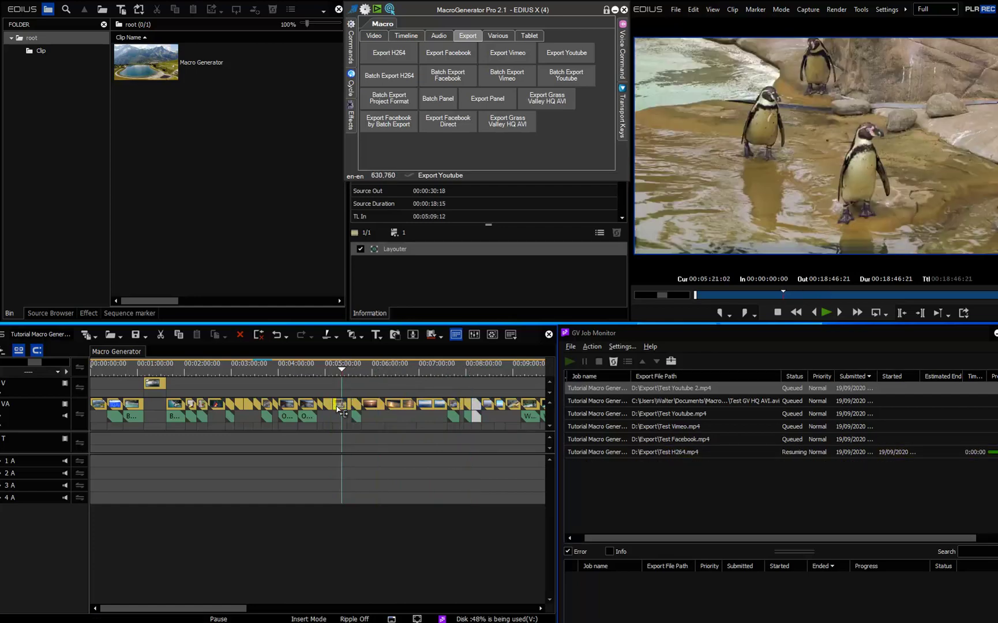
{"action": "key", "text": "c"}
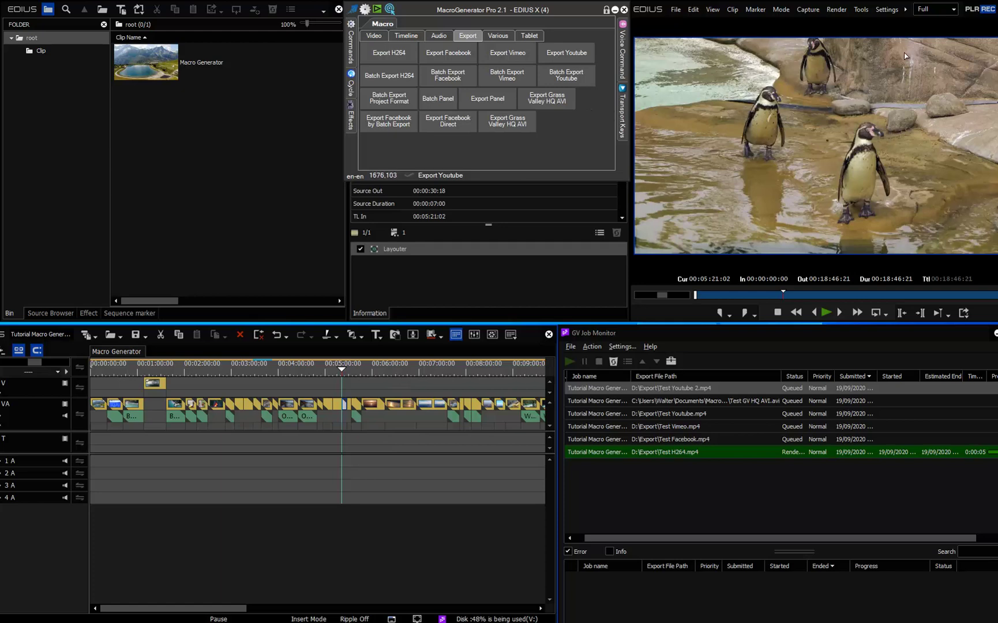
Check the MacroGenerator Pro information window for its version and contact links, then close it.
{"action": "left_click", "coordinate": [352, 23]}
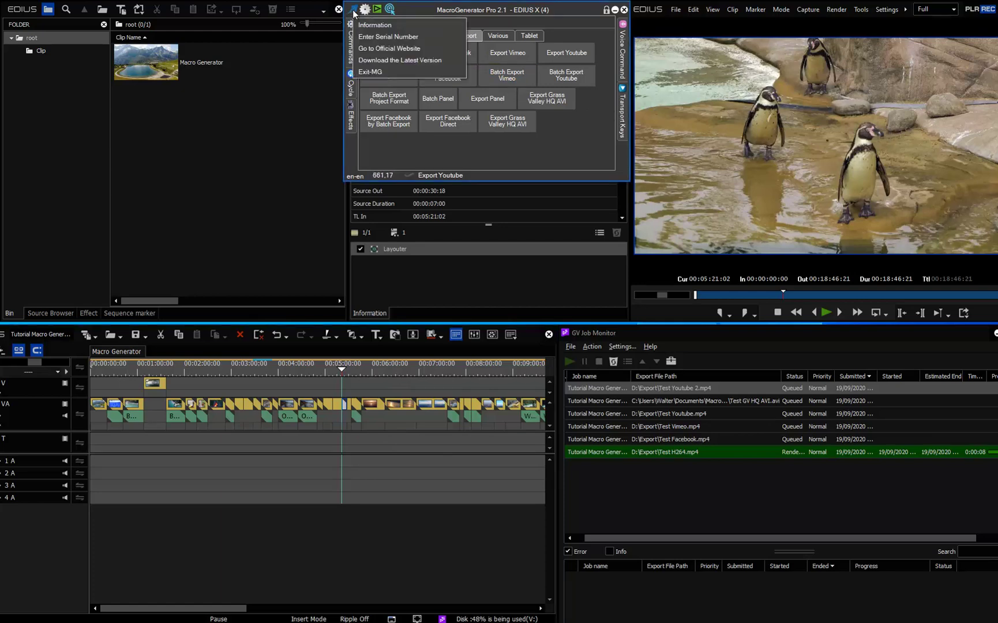
{"action": "left_click", "coordinate": [366, 26]}
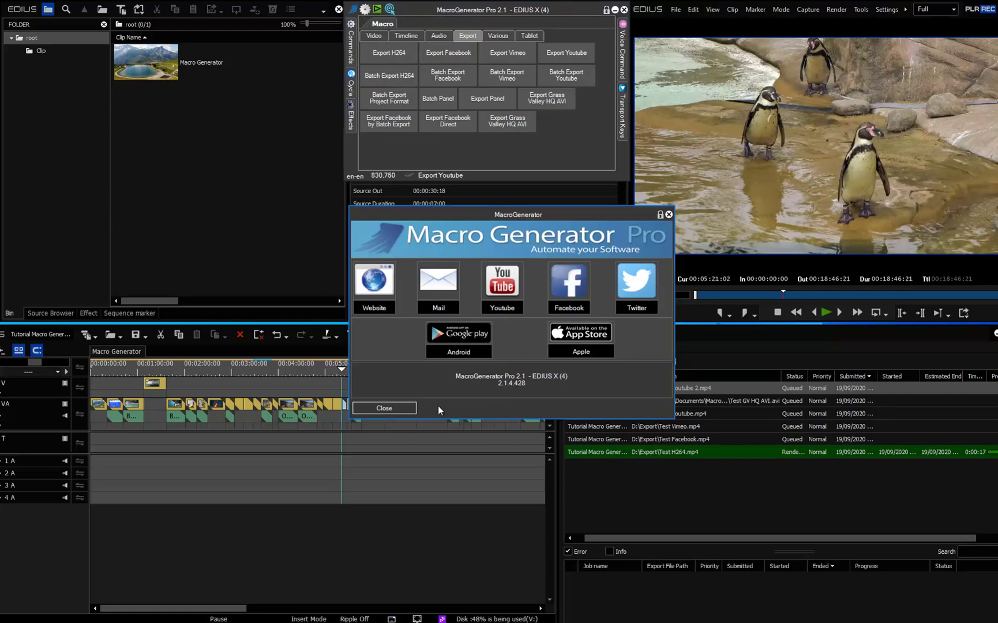
{"action": "left_click", "coordinate": [411, 408]}
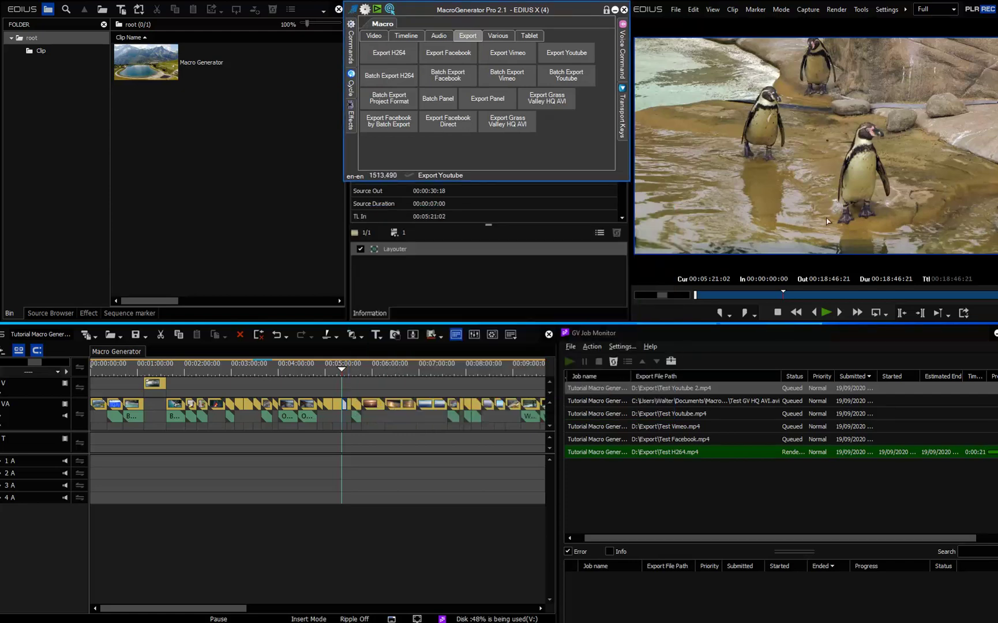
Check the EDIUS X version in its About window, then dismiss it.
{"action": "left_click", "coordinate": [904, 10]}
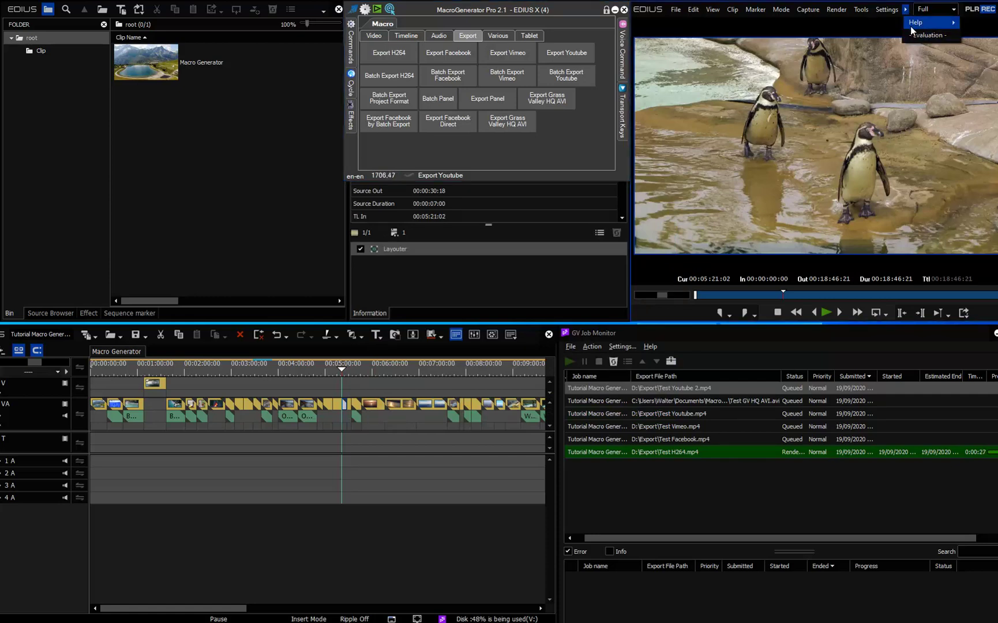
{"action": "mouse_move", "coordinate": [935, 27]}
{"action": "left_click", "coordinate": [848, 175]}
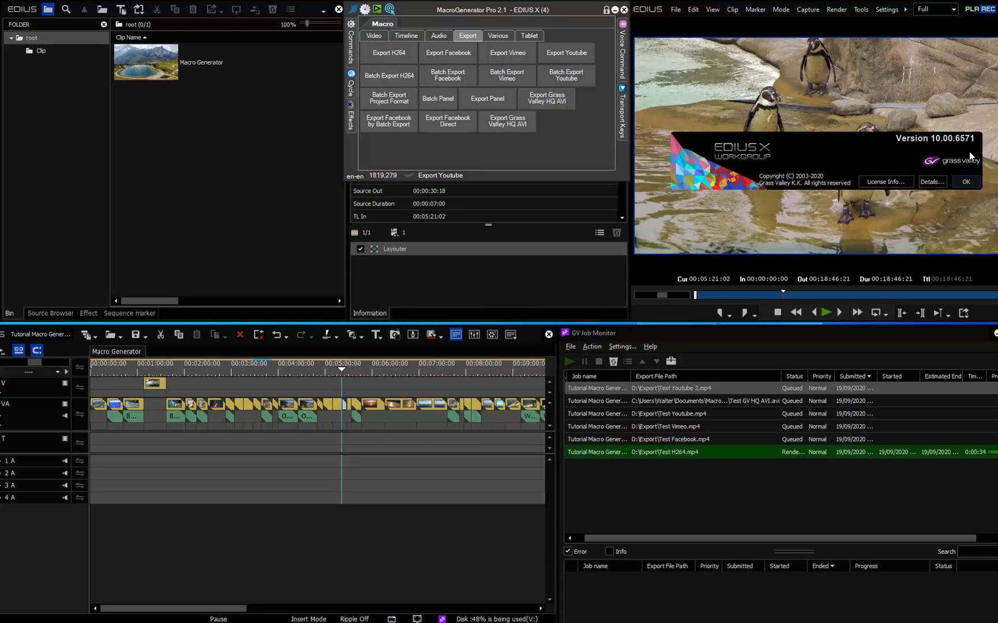
{"action": "left_click", "coordinate": [966, 183]}
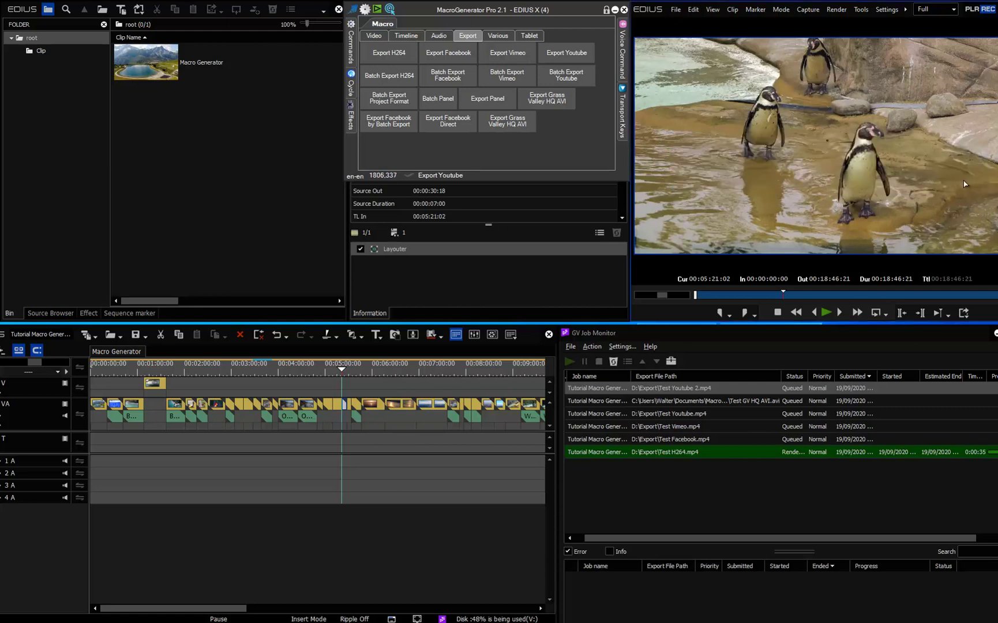